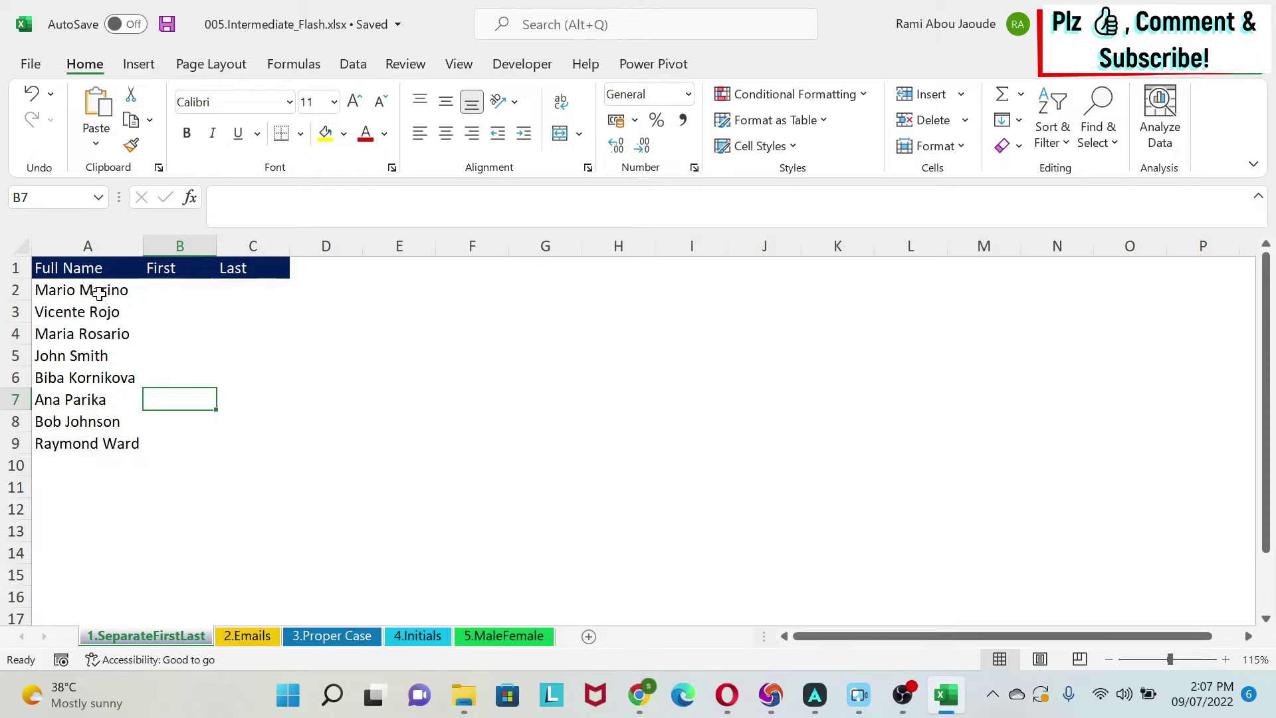
Enter 'Mario' in B2 as the example and Flash Fill all eight first names.
drag(103, 288, 77, 465)
click(163, 292)
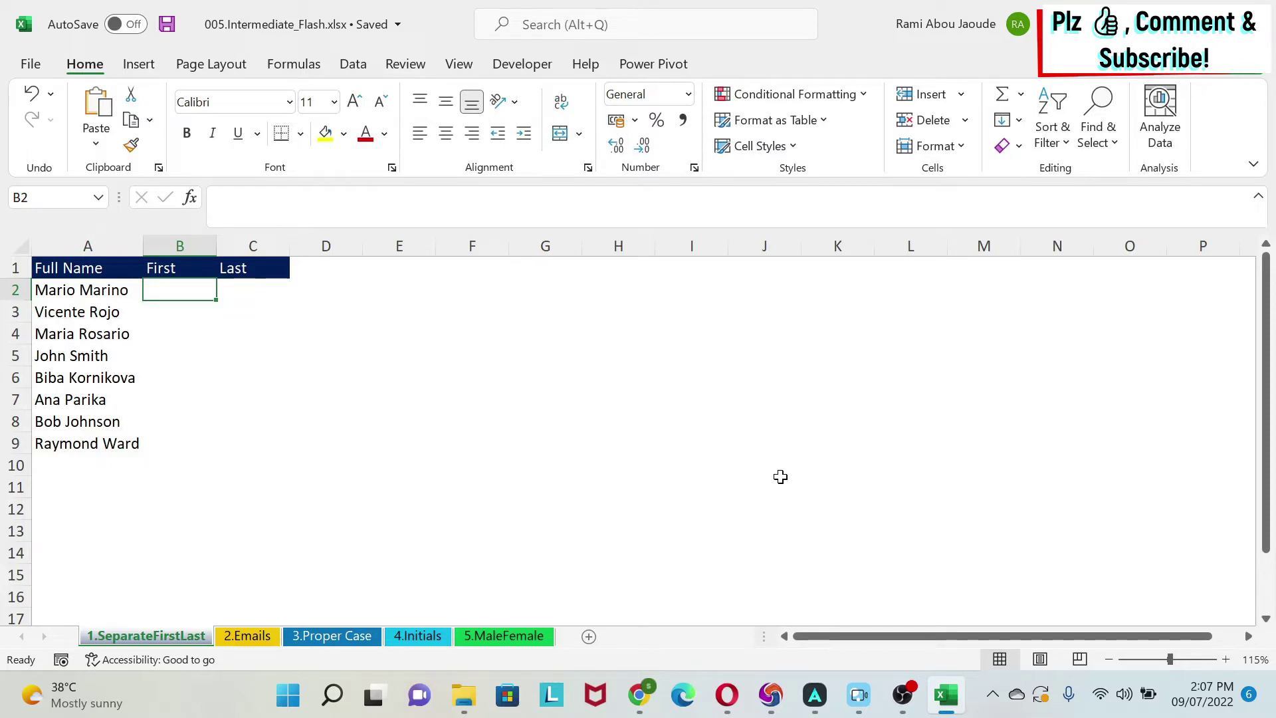
text(M)
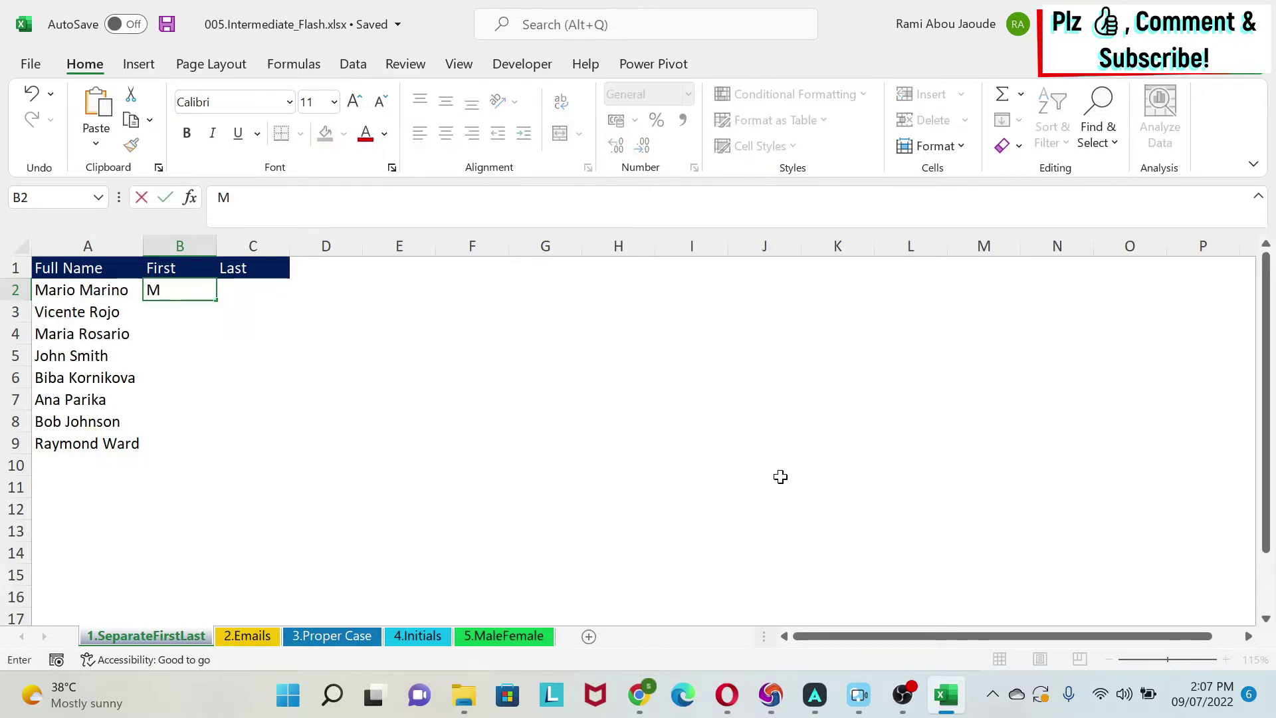
text(ario)
key(Return)
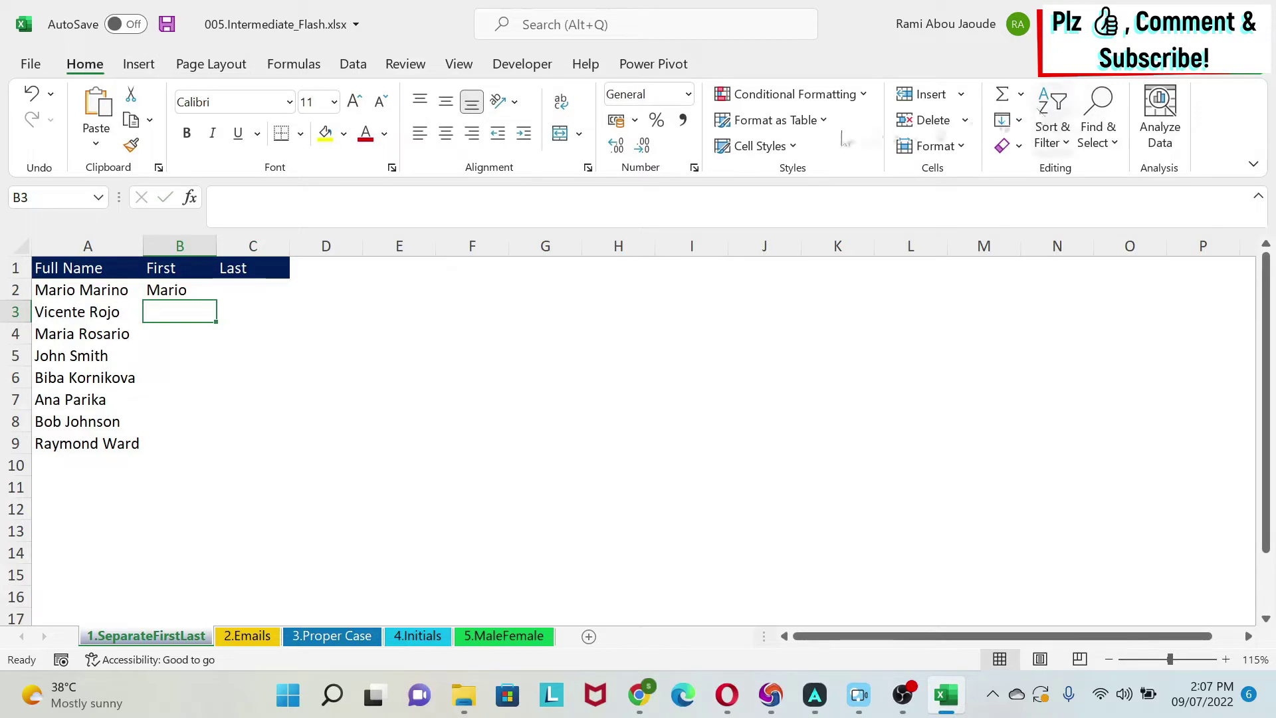
click(1016, 120)
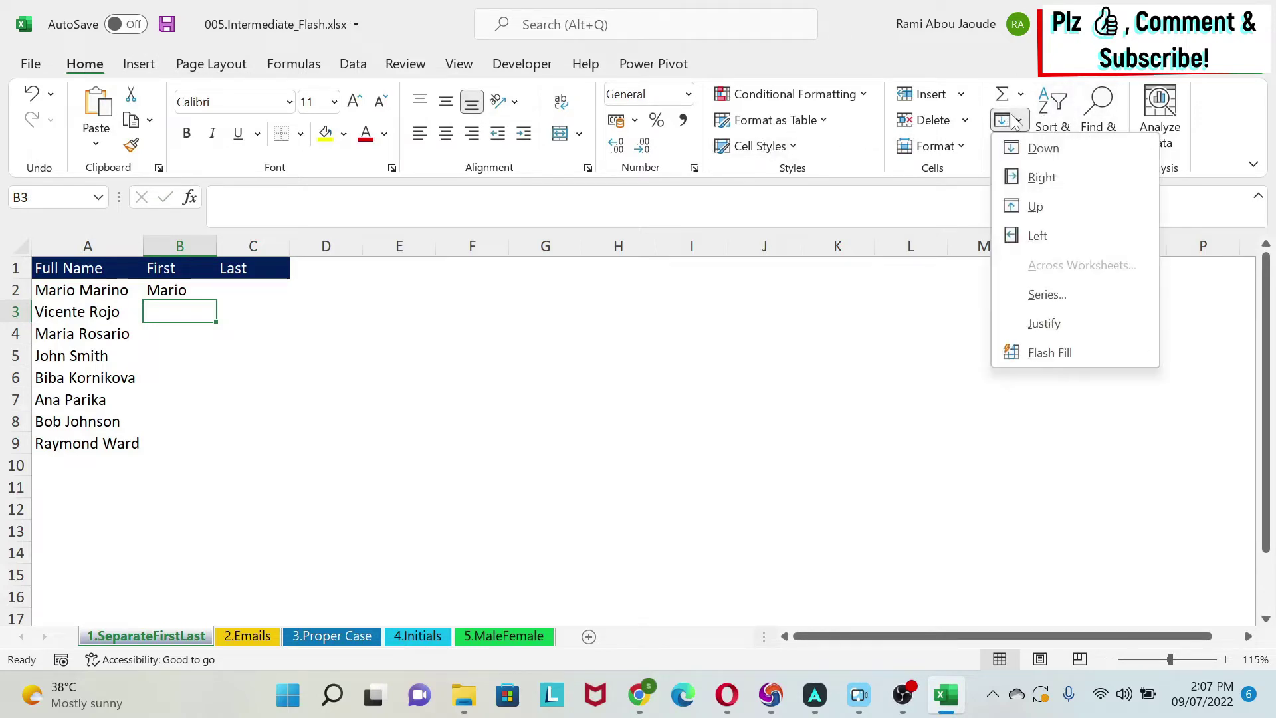
click(1047, 352)
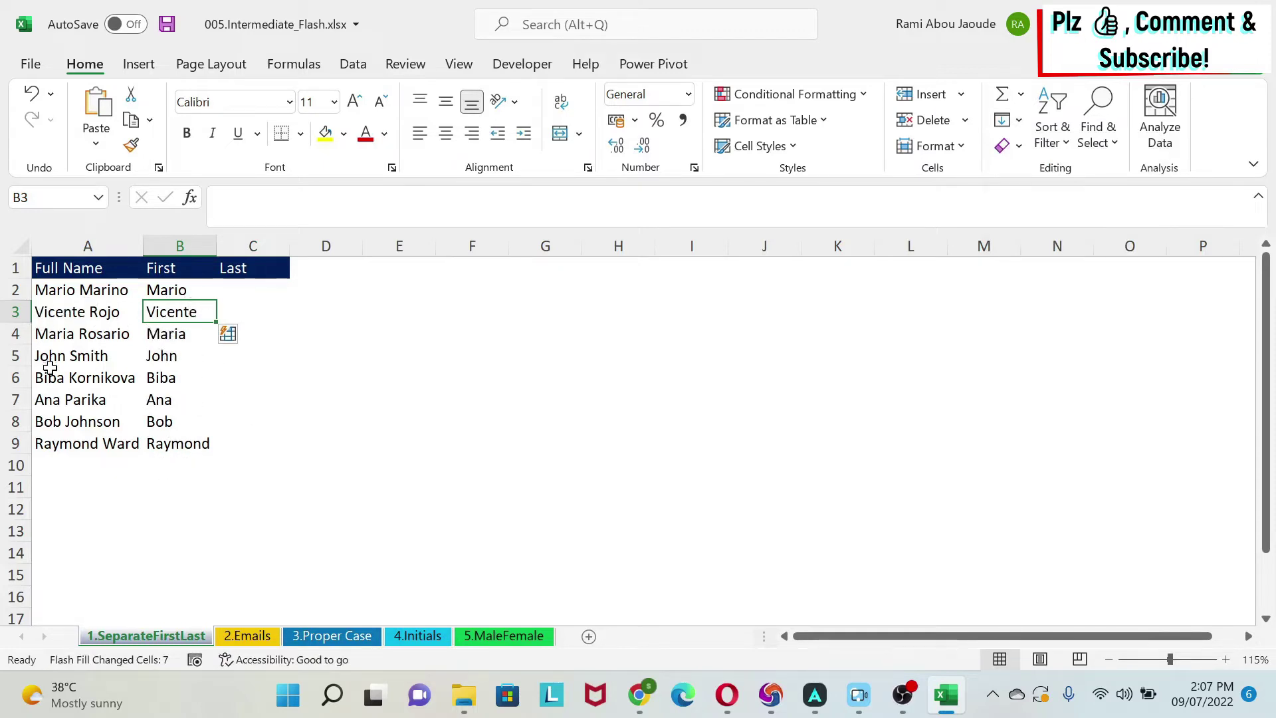
click(322, 314)
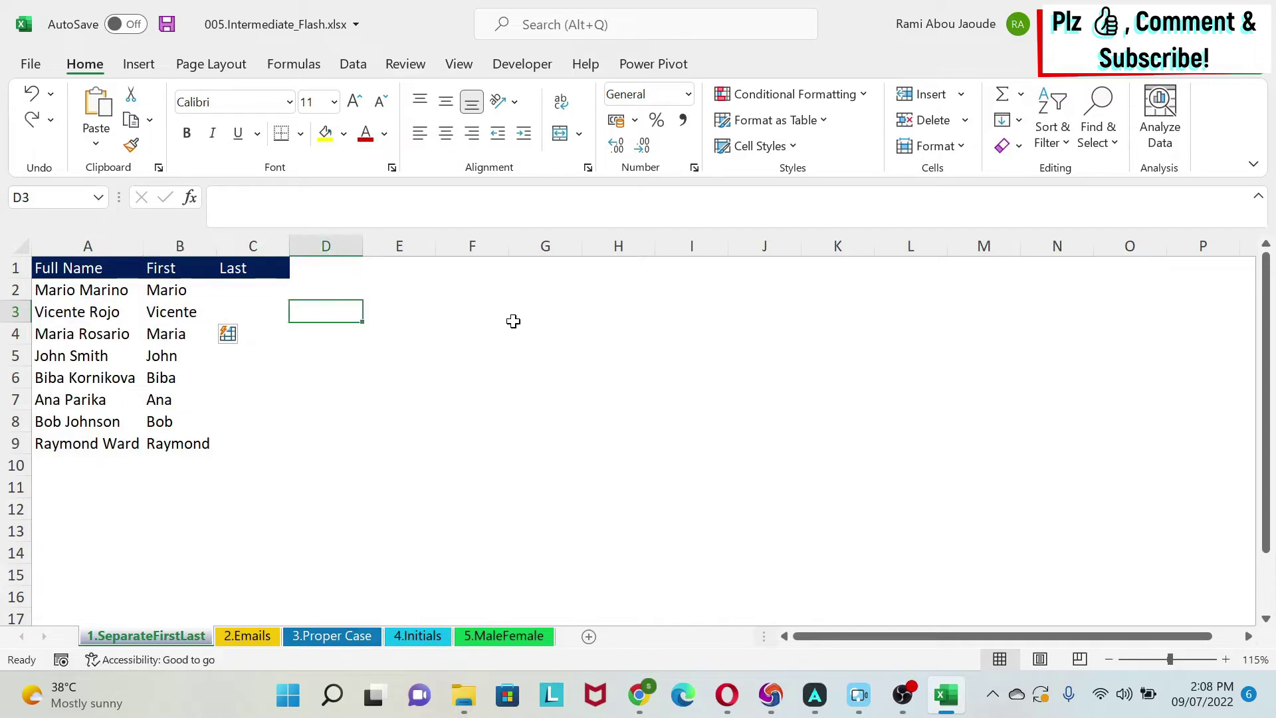
click(235, 297)
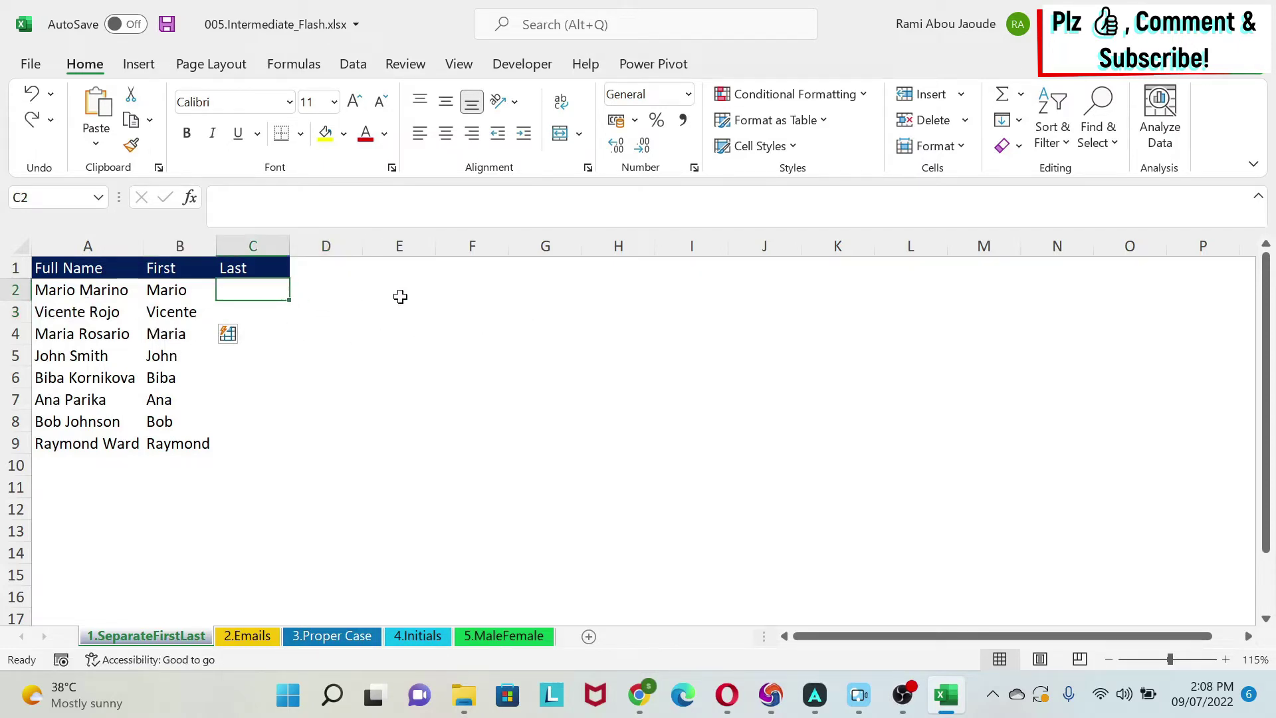
text(Marino)
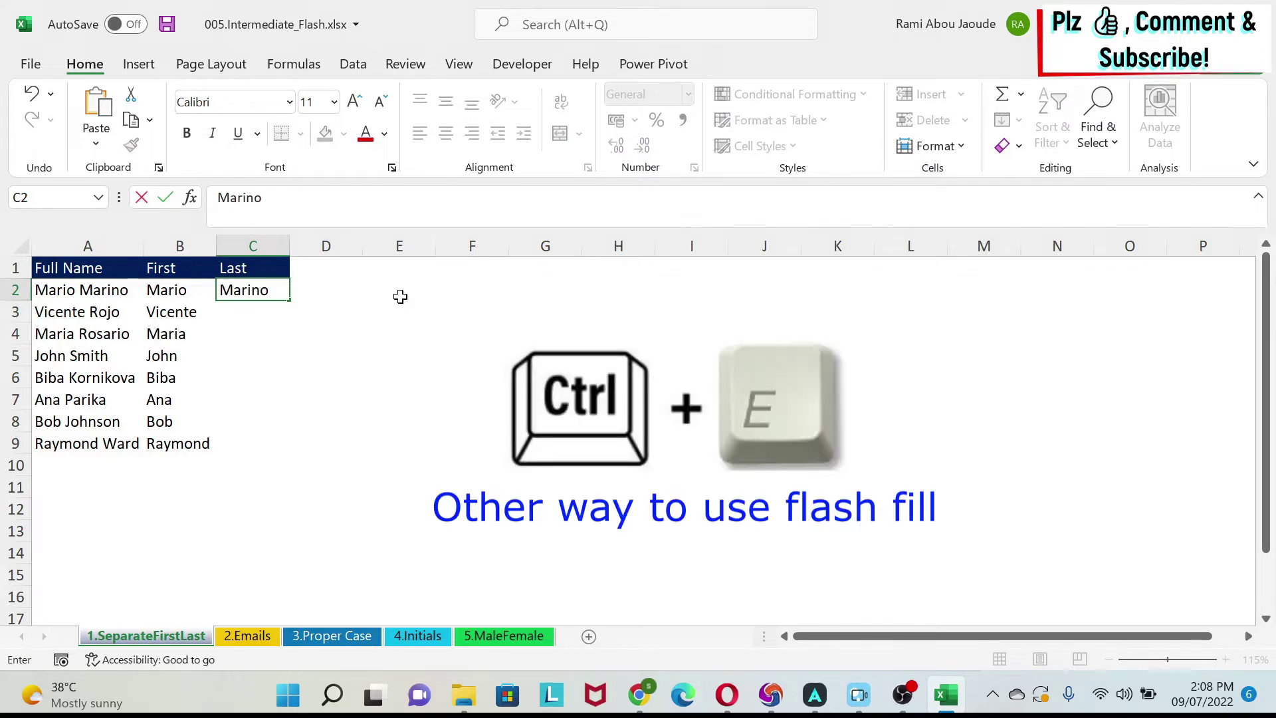
key(Return)
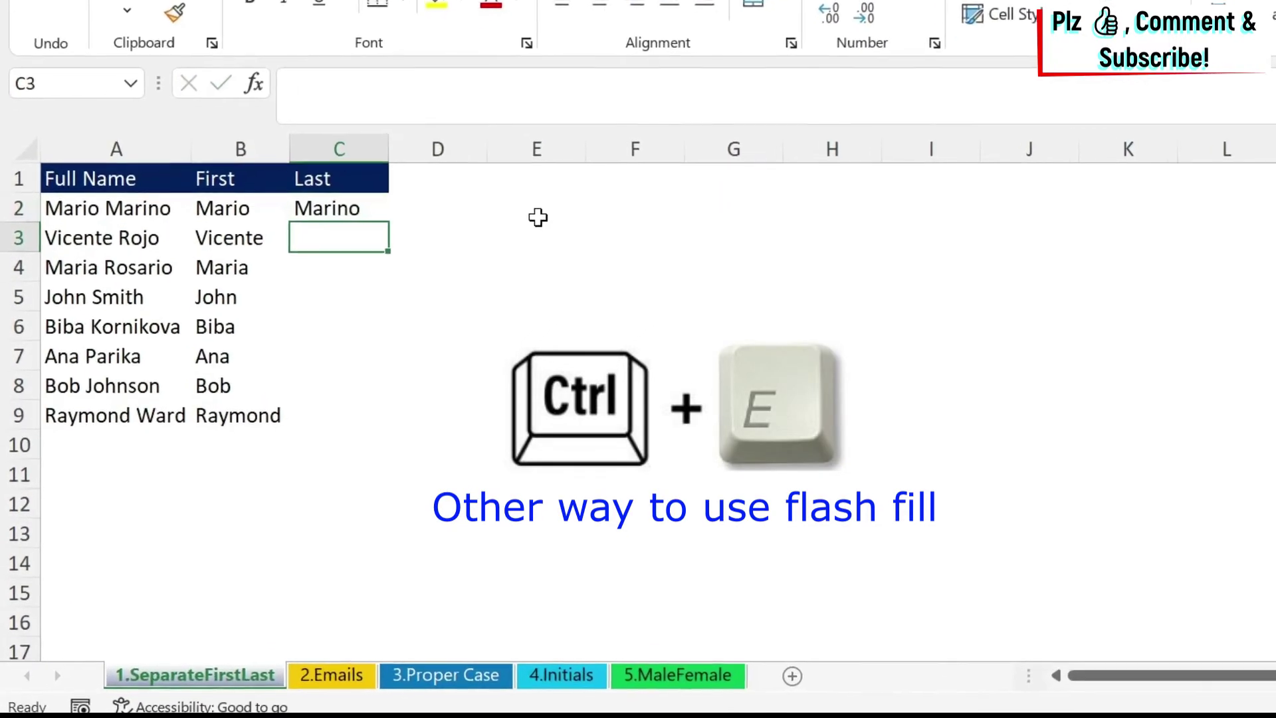
key(ctrl+e)
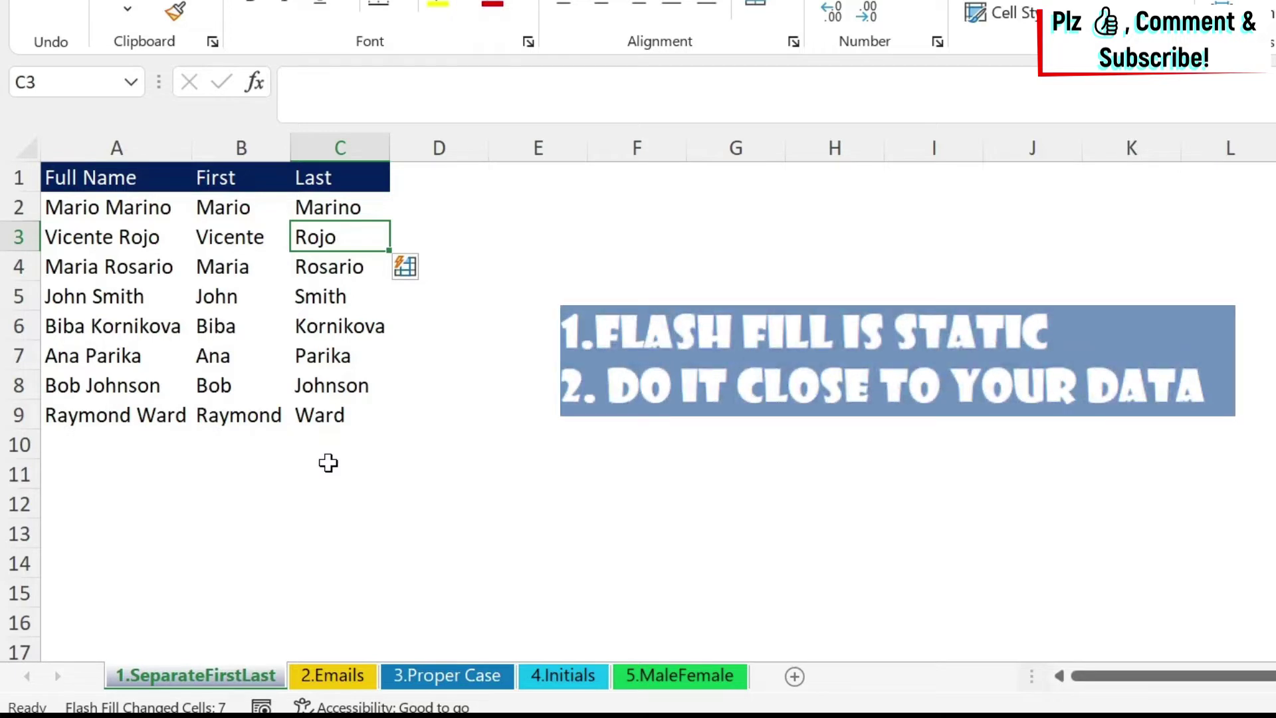
click(133, 236)
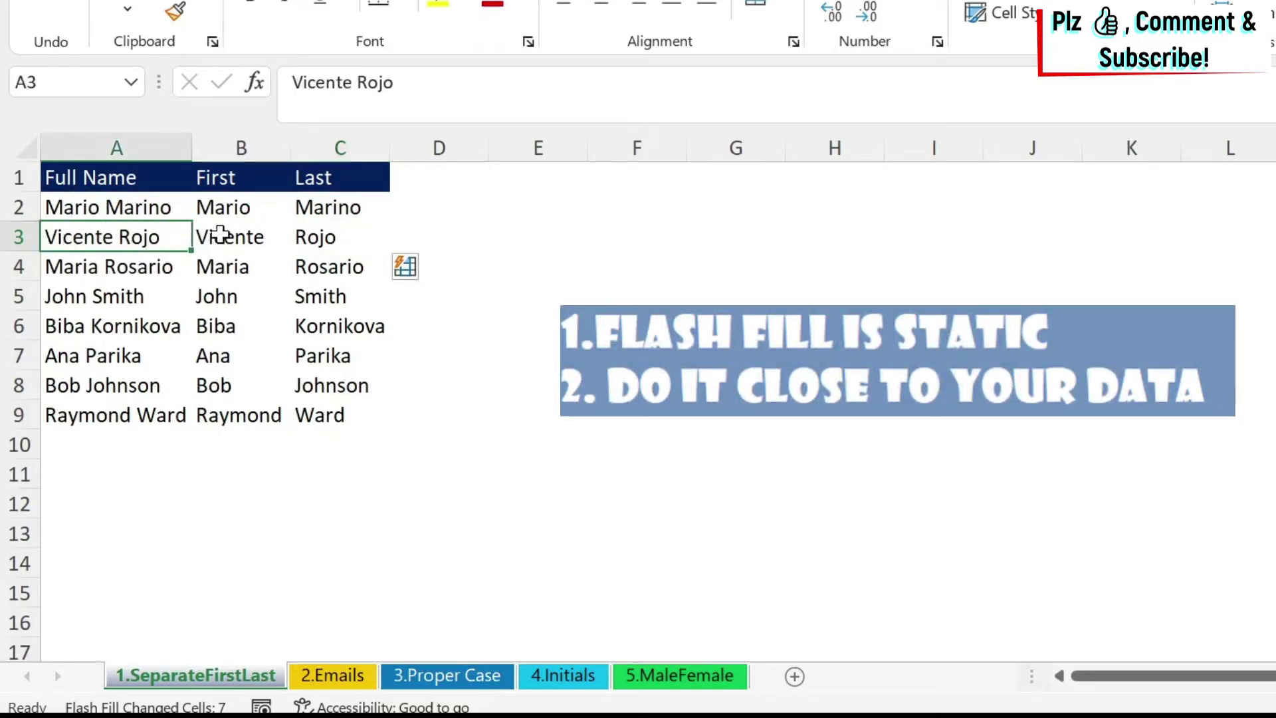
drag(220, 234, 351, 228)
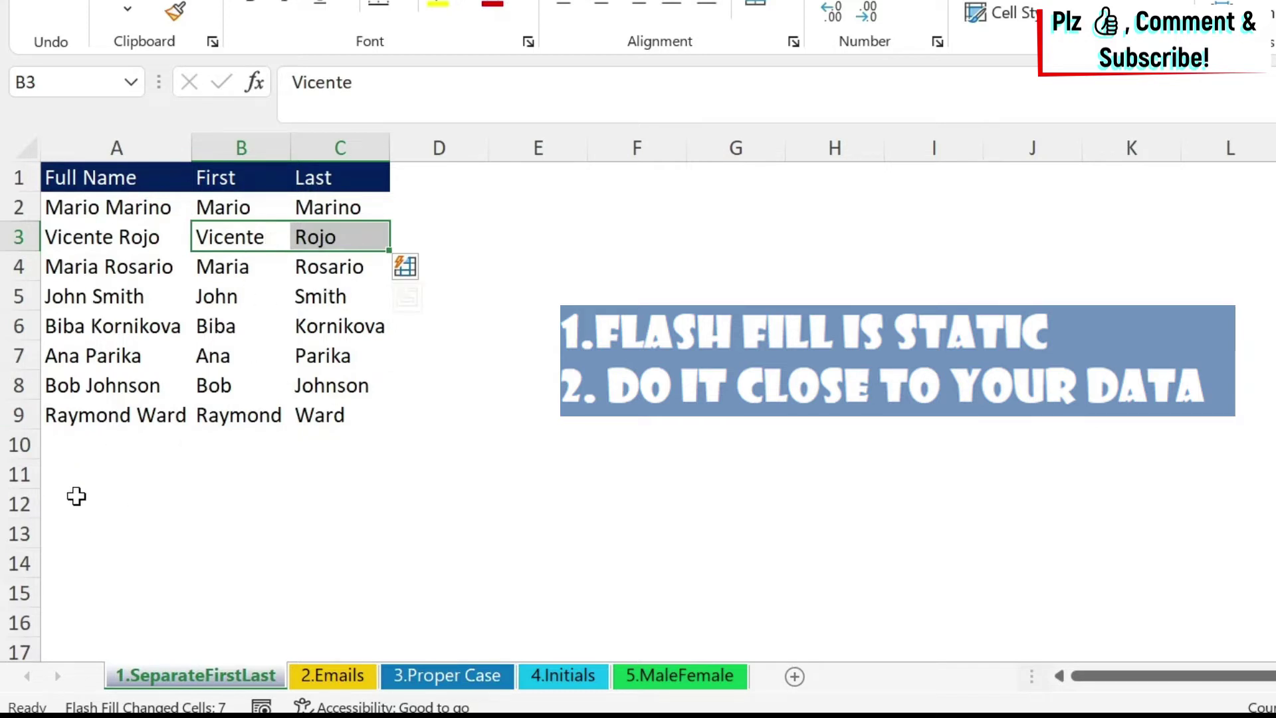
Enter 'Mario' in isolated cell A12, attempt Flash Fill, and dismiss the no-pattern warning.
click(77, 500)
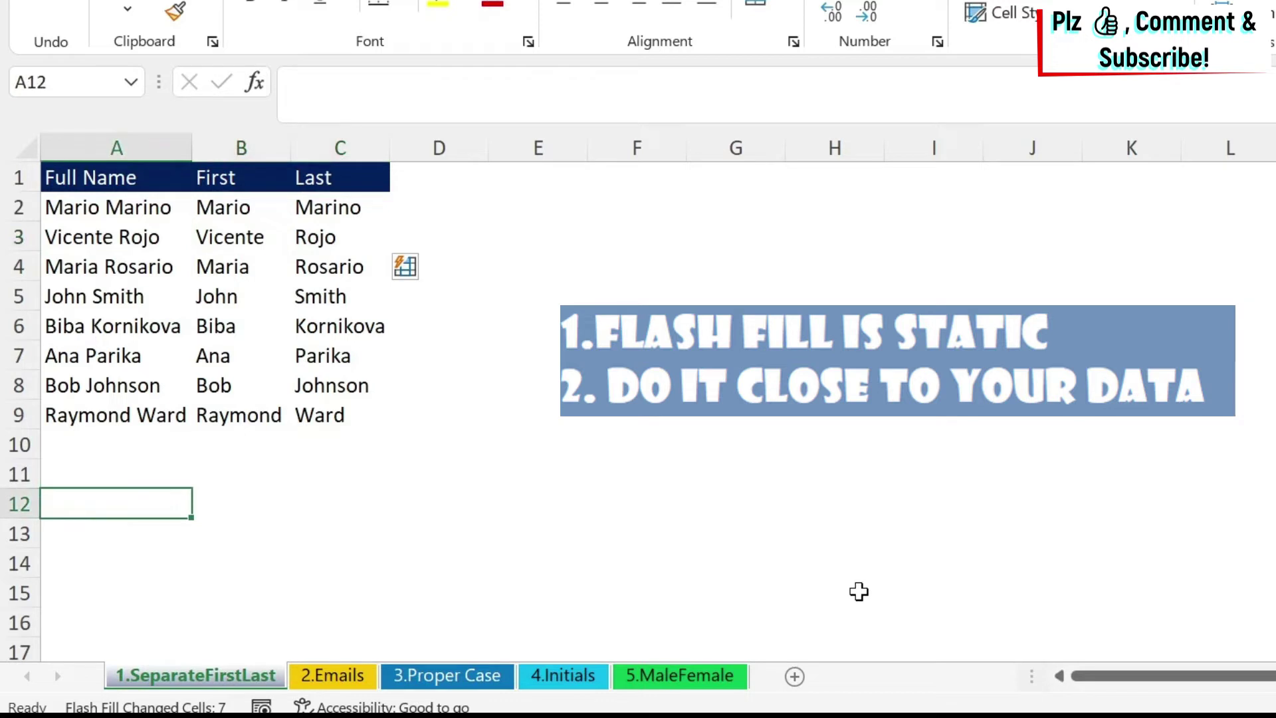
text(Mario)
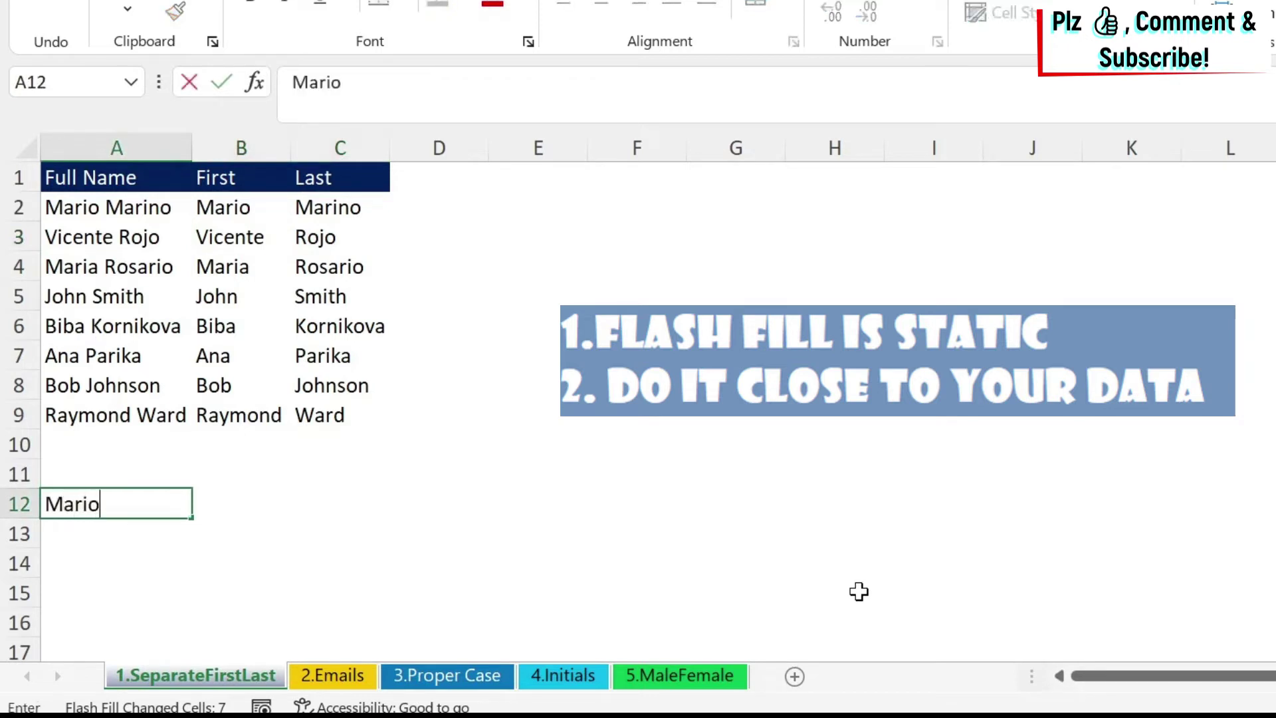
key(Return)
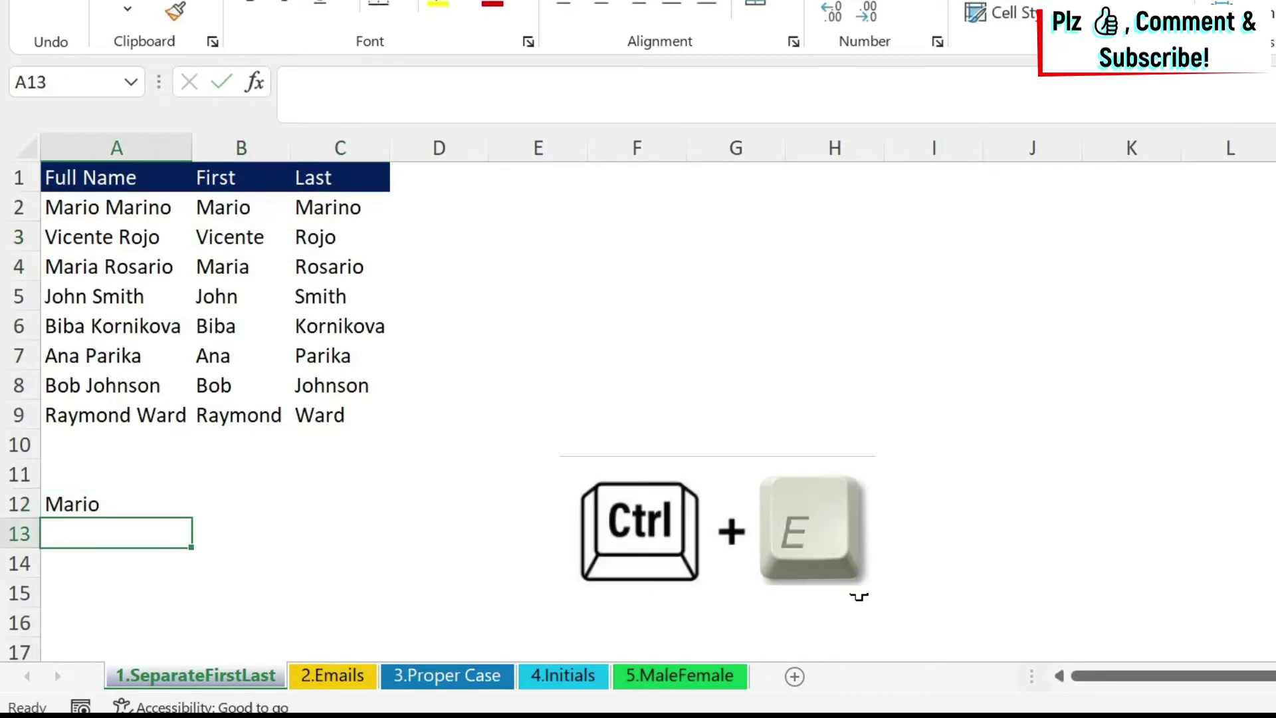
key(ctrl+e)
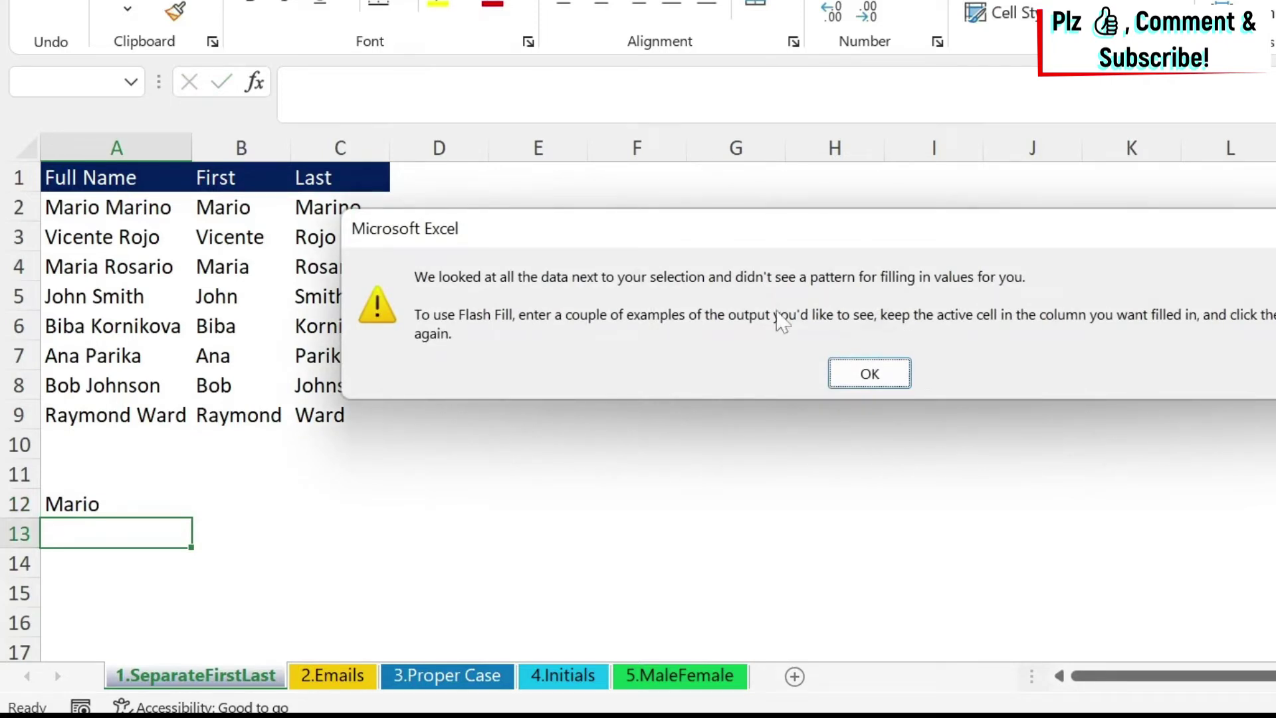
click(876, 370)
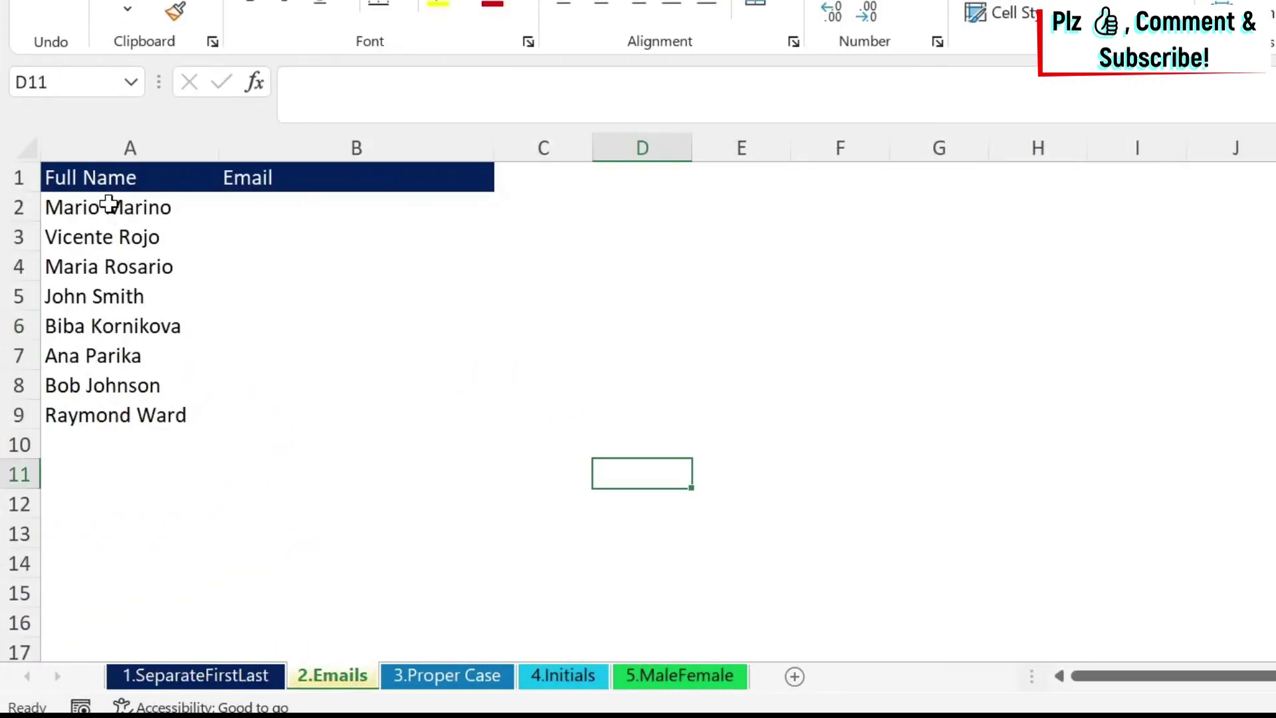
drag(106, 202, 100, 412)
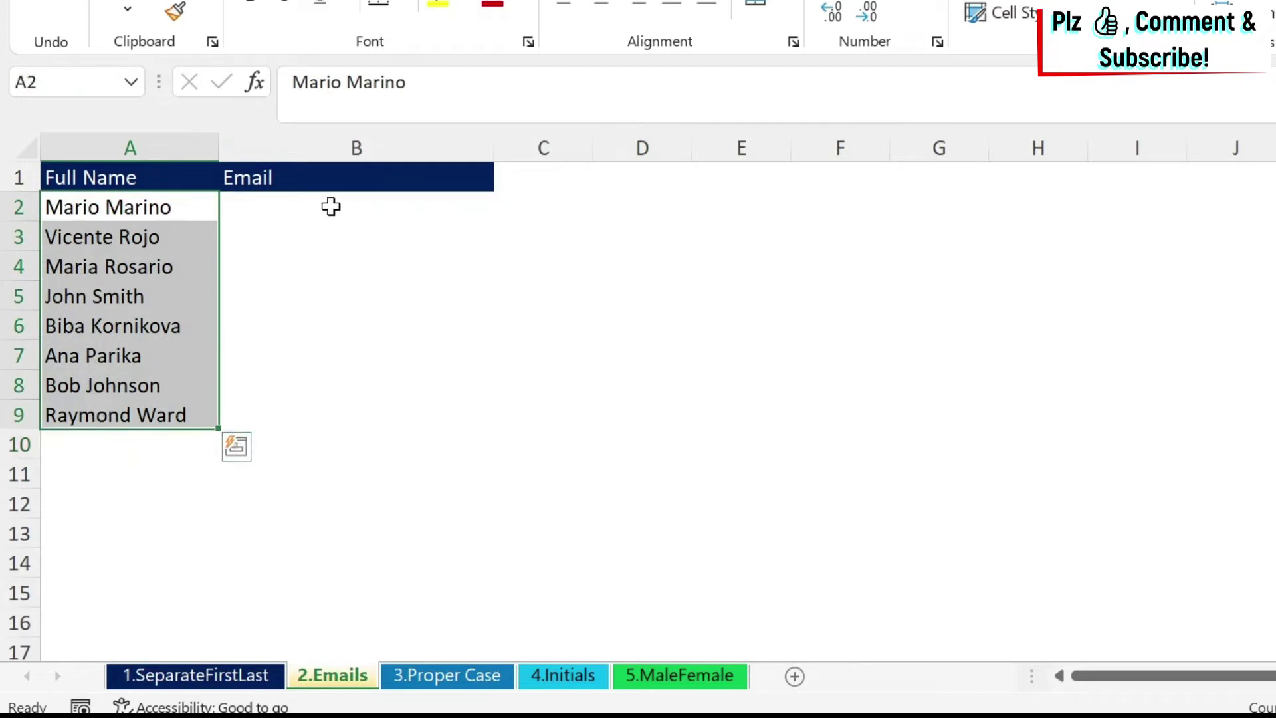
click(331, 207)
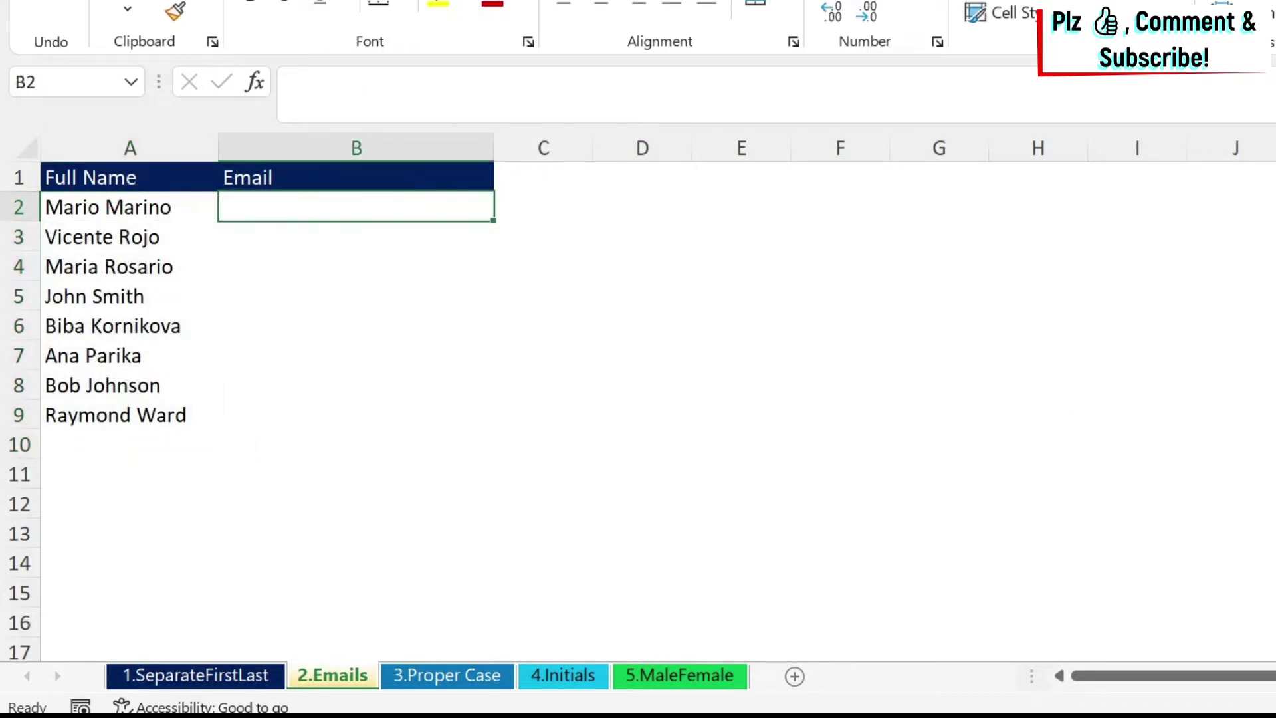
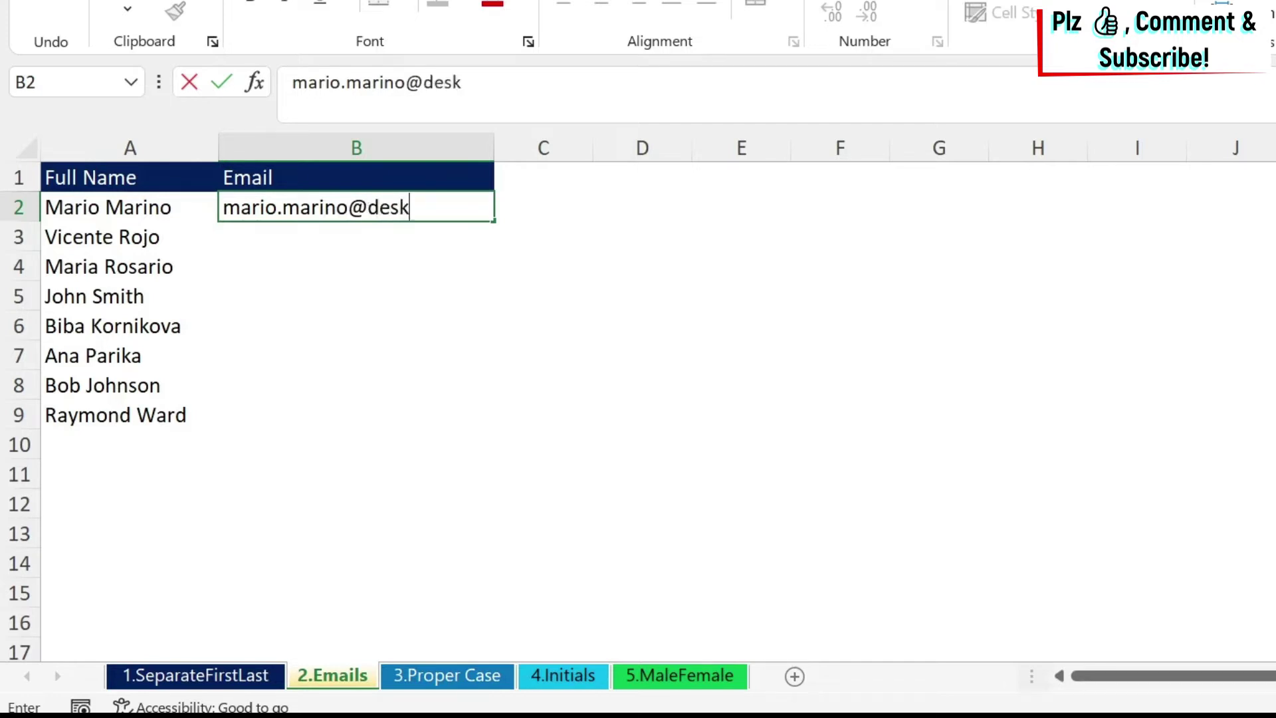
key(Return)
text(Vi)
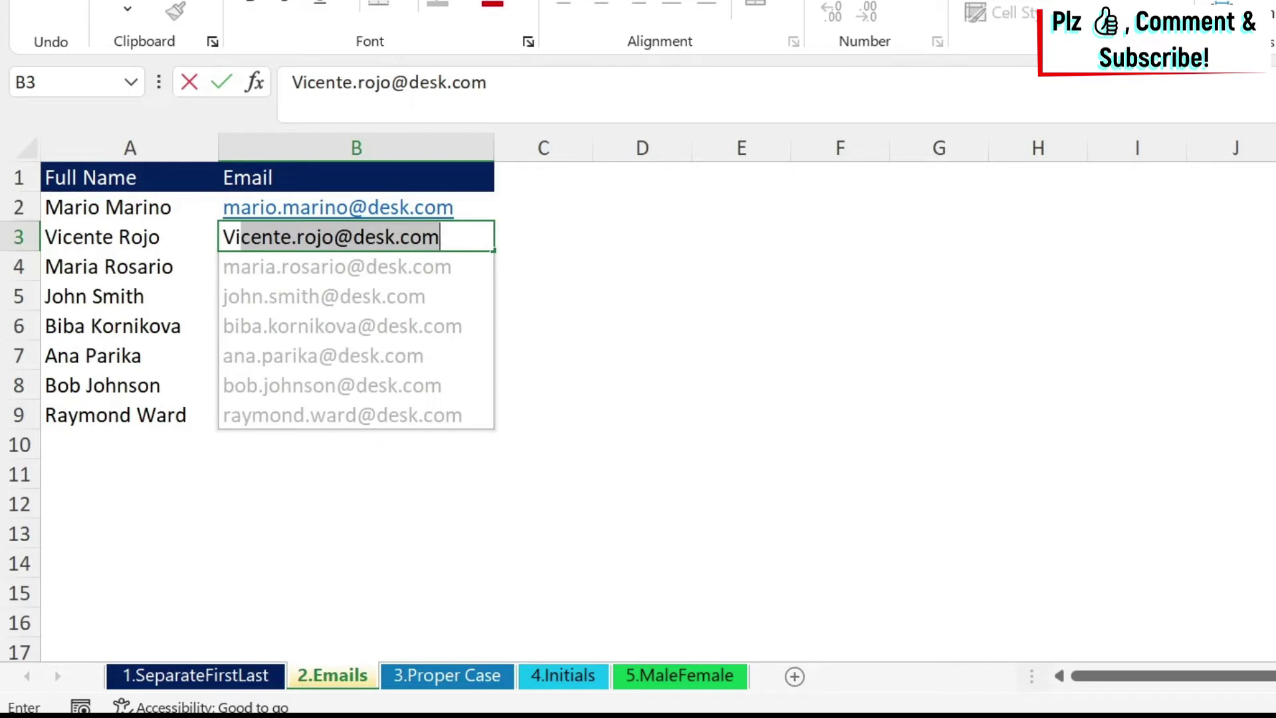
key(Return)
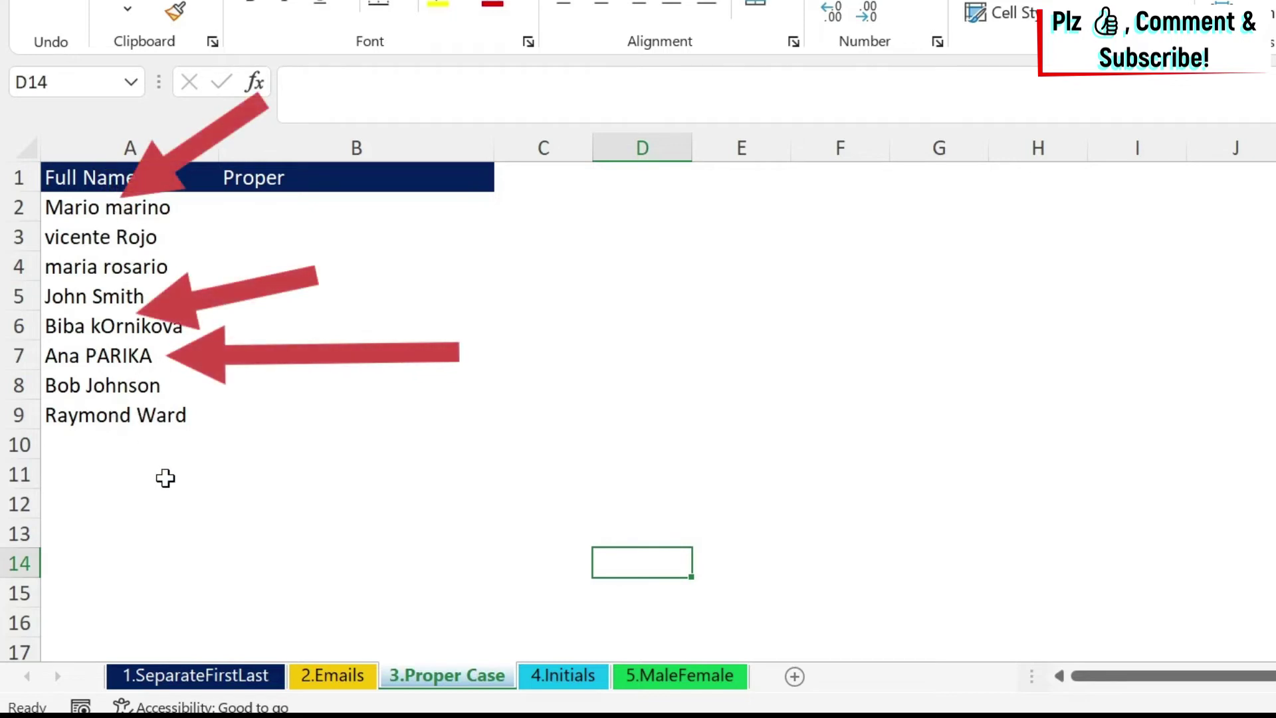
click(295, 207)
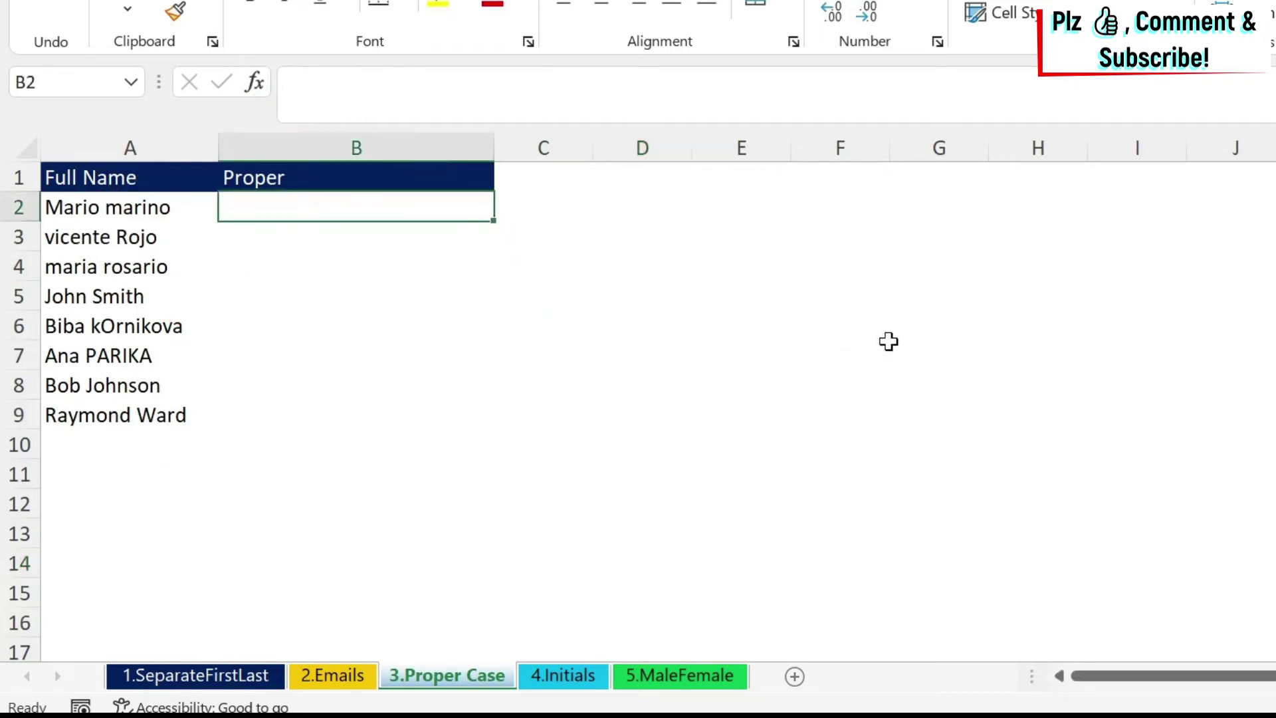
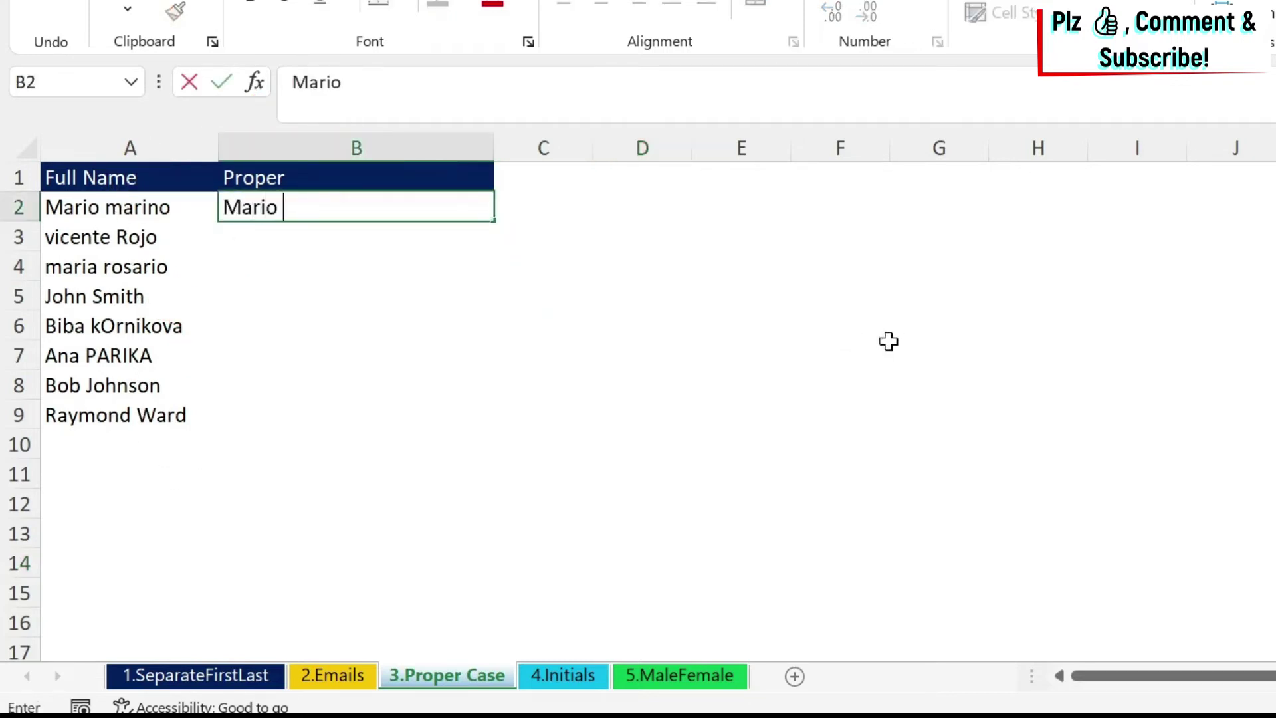
key(Return)
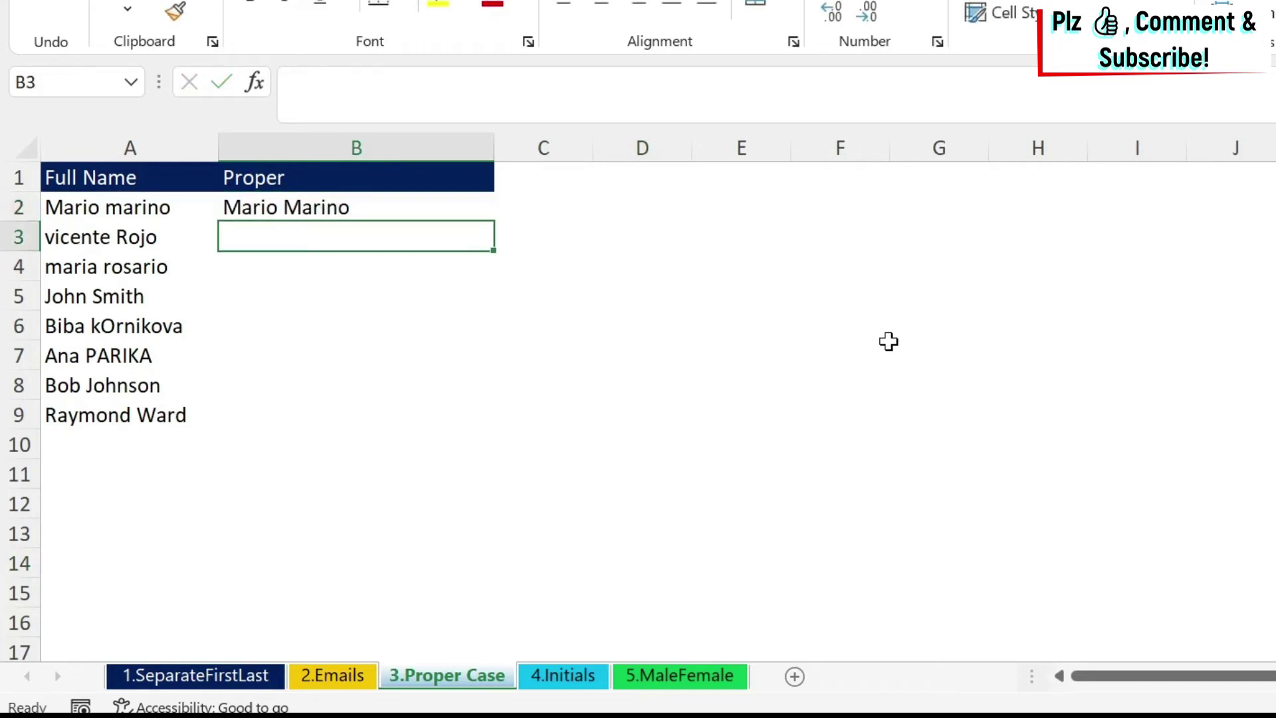
click(490, 214)
drag(493, 220, 487, 417)
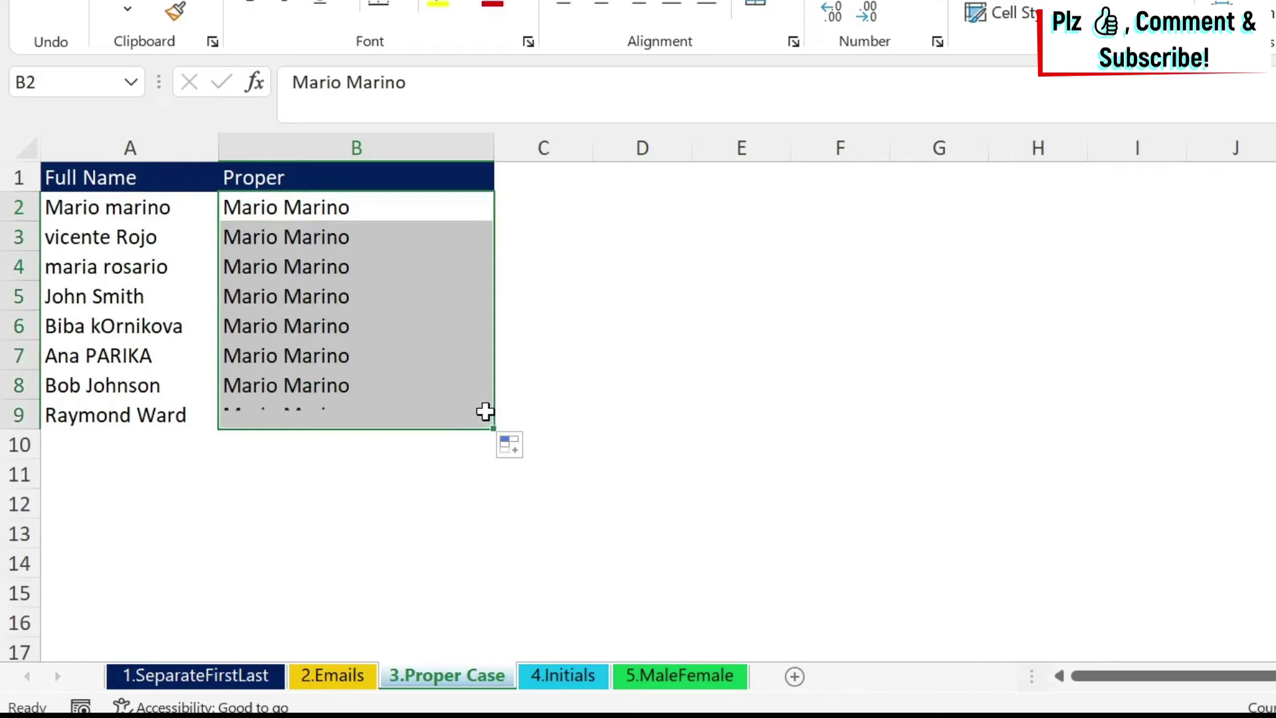
click(511, 447)
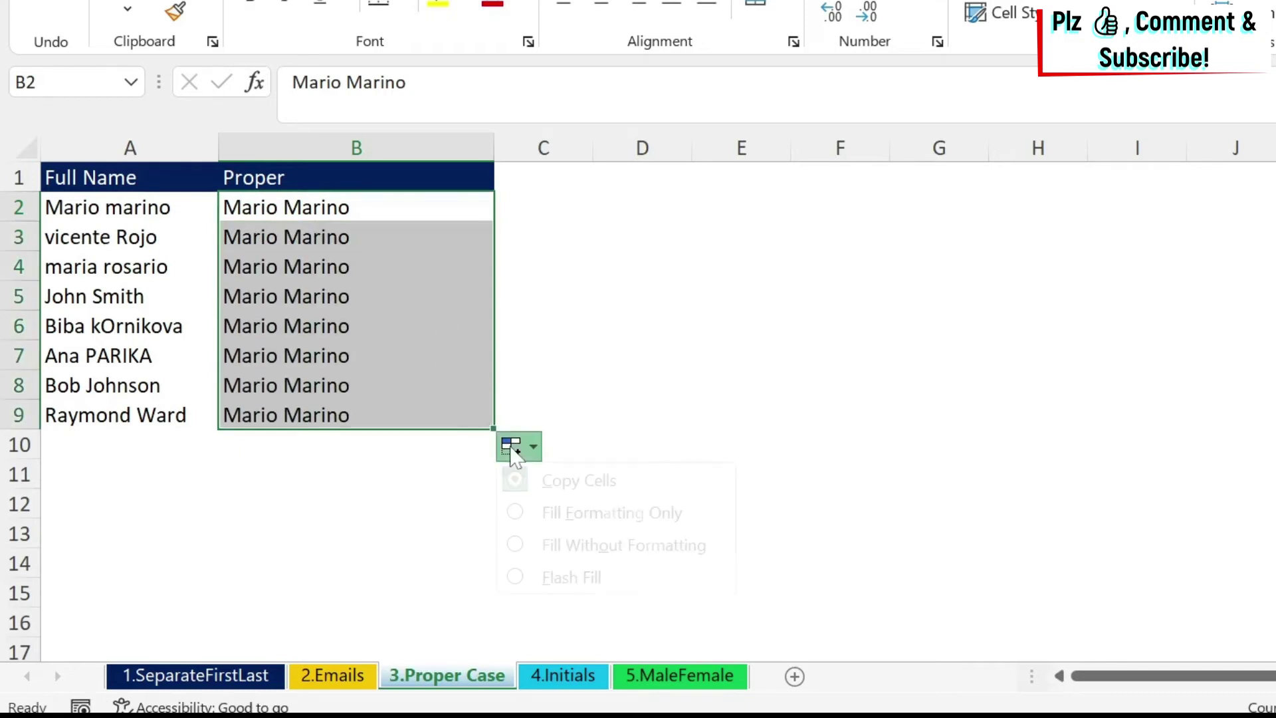
click(569, 585)
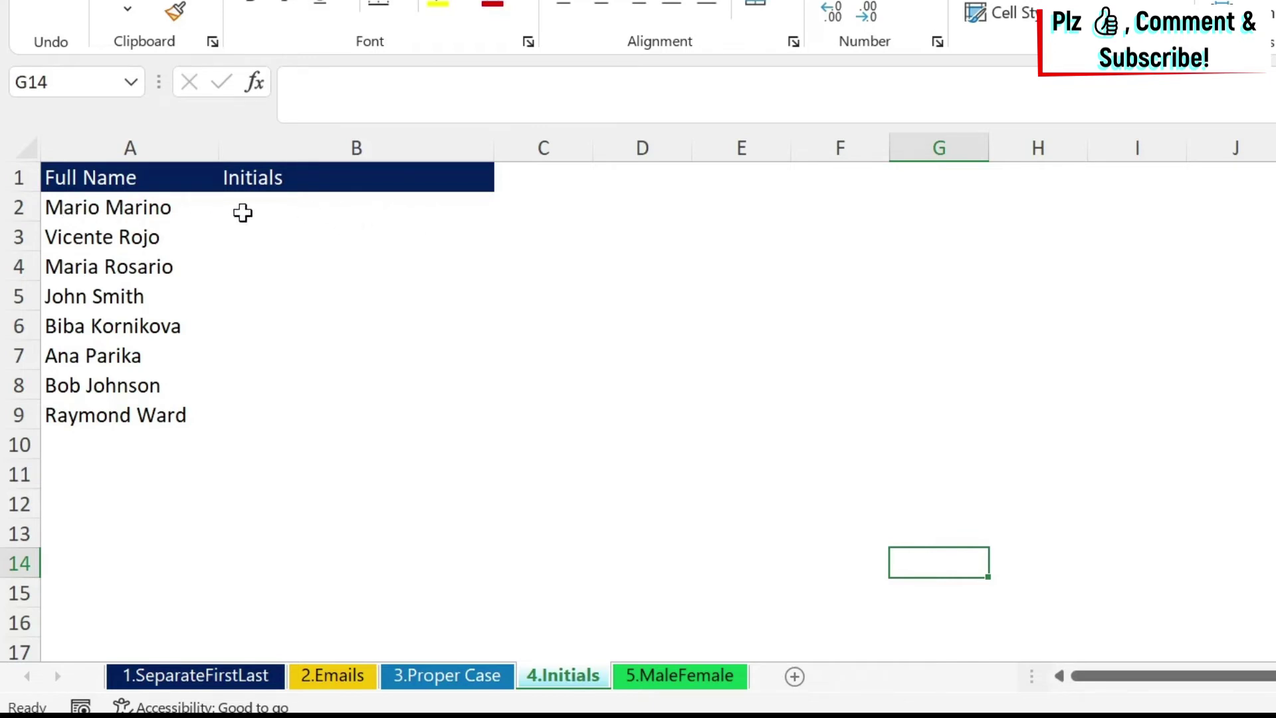
Enter initials MM and VR as examples, then Flash Fill the remaining initials through RW.
click(245, 211)
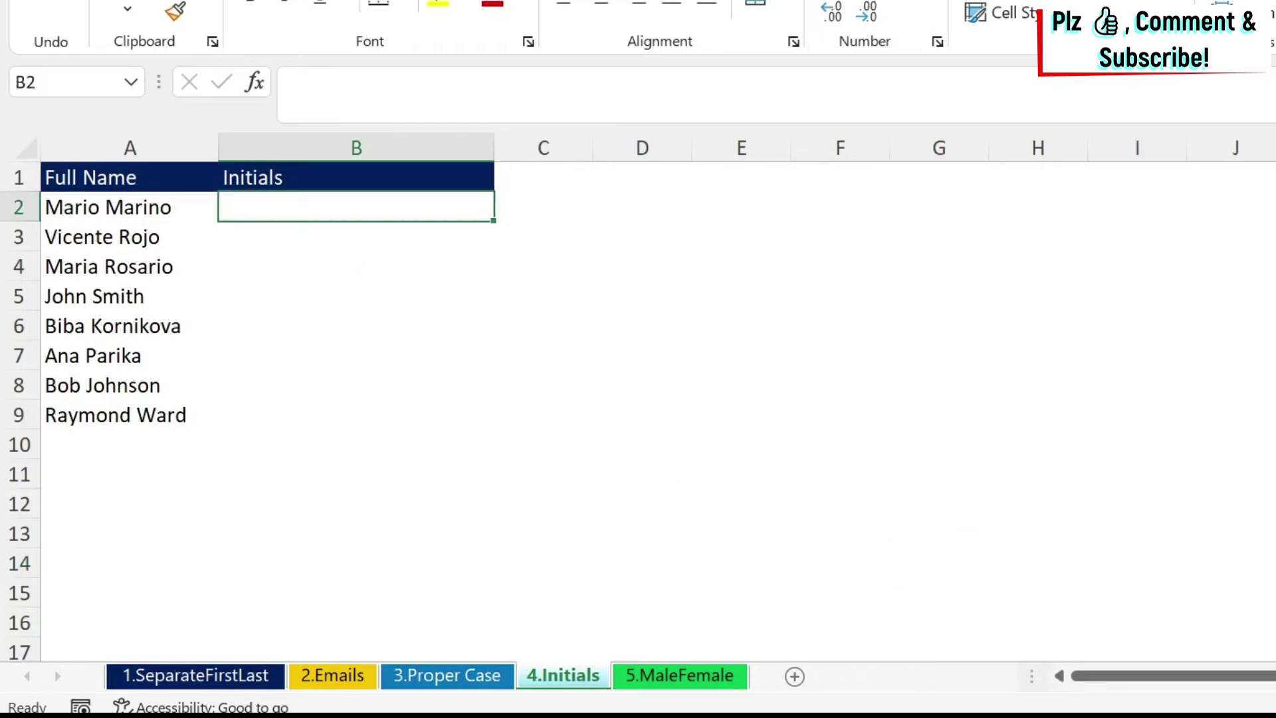
text(MM)
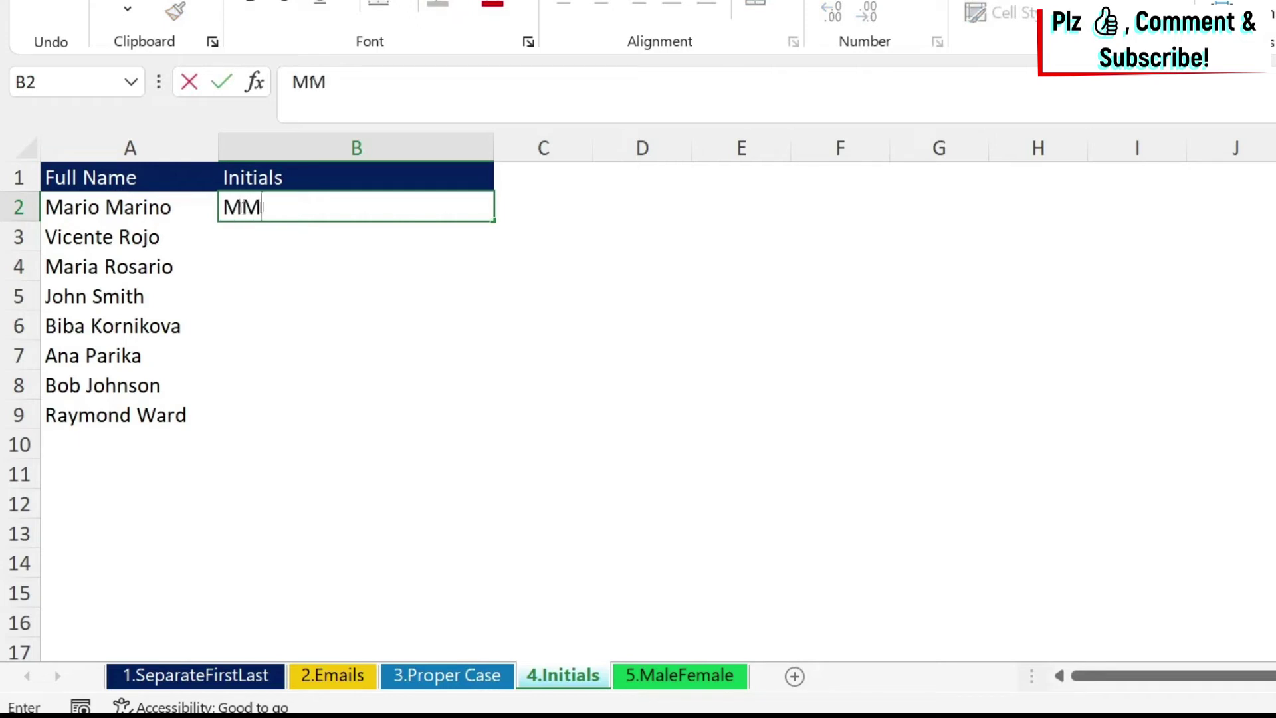
key(Return)
text(VV)
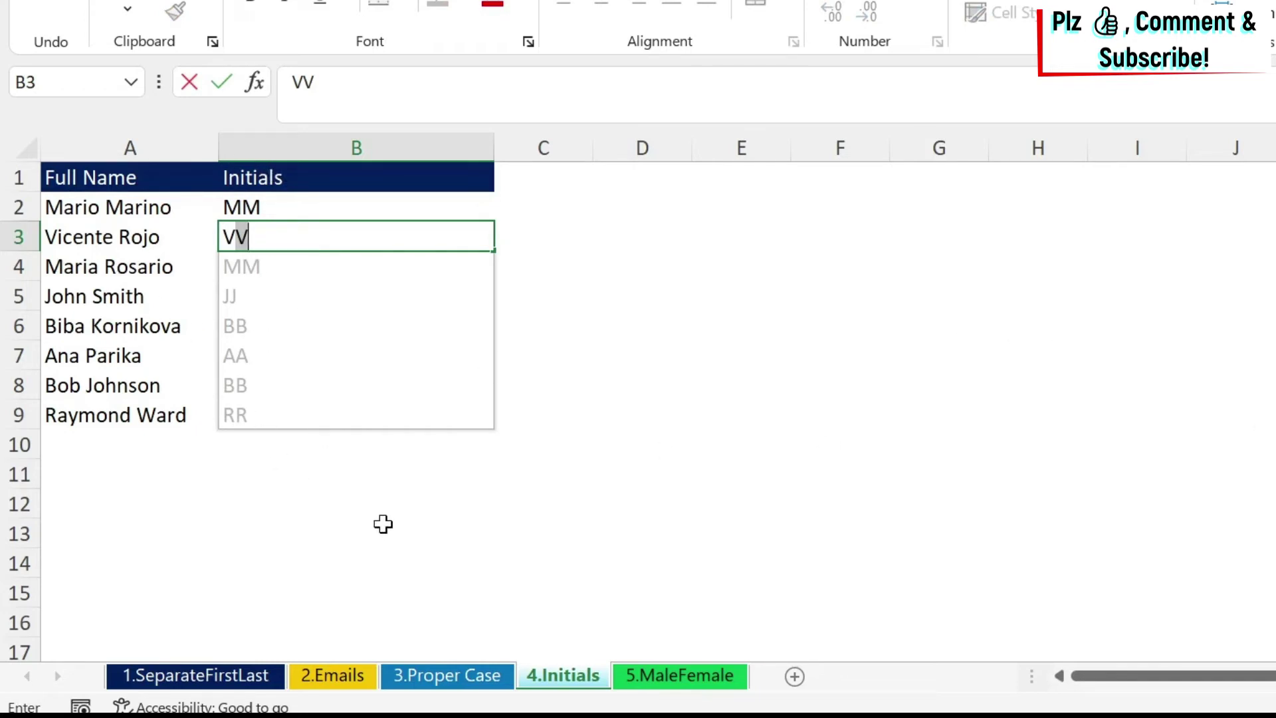
text(R)
key(Return)
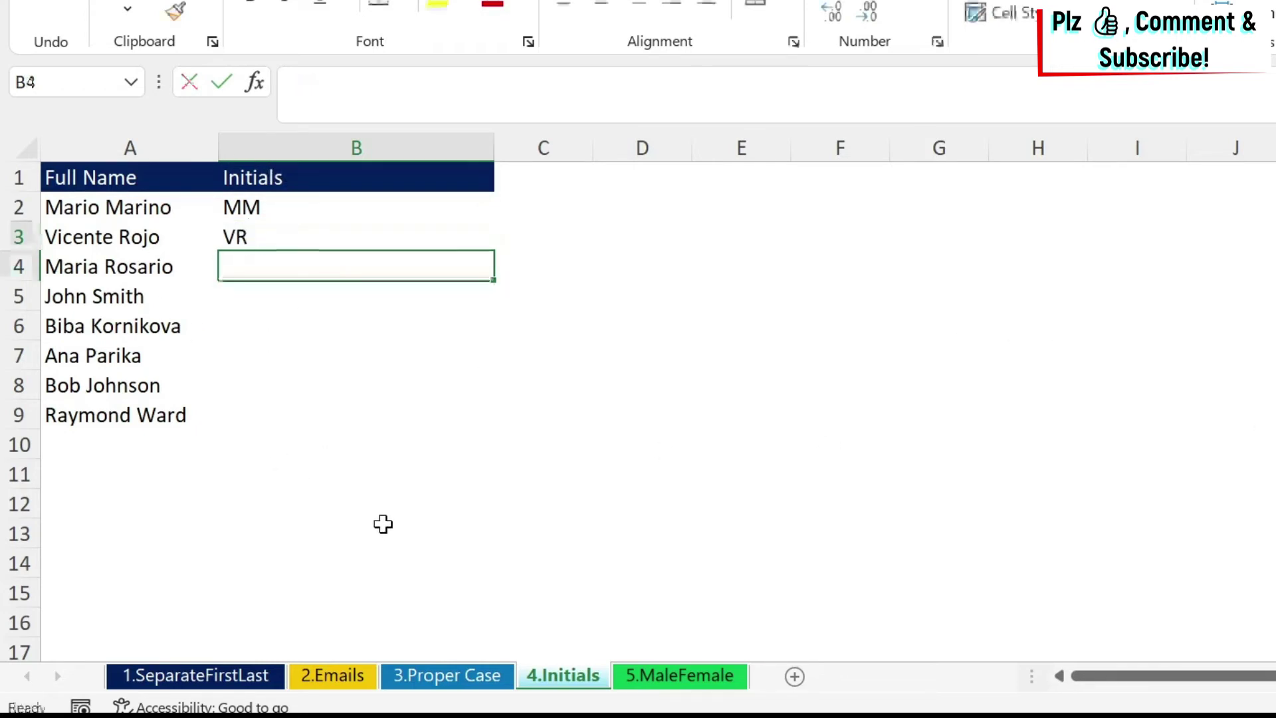
key(ctrl+e)
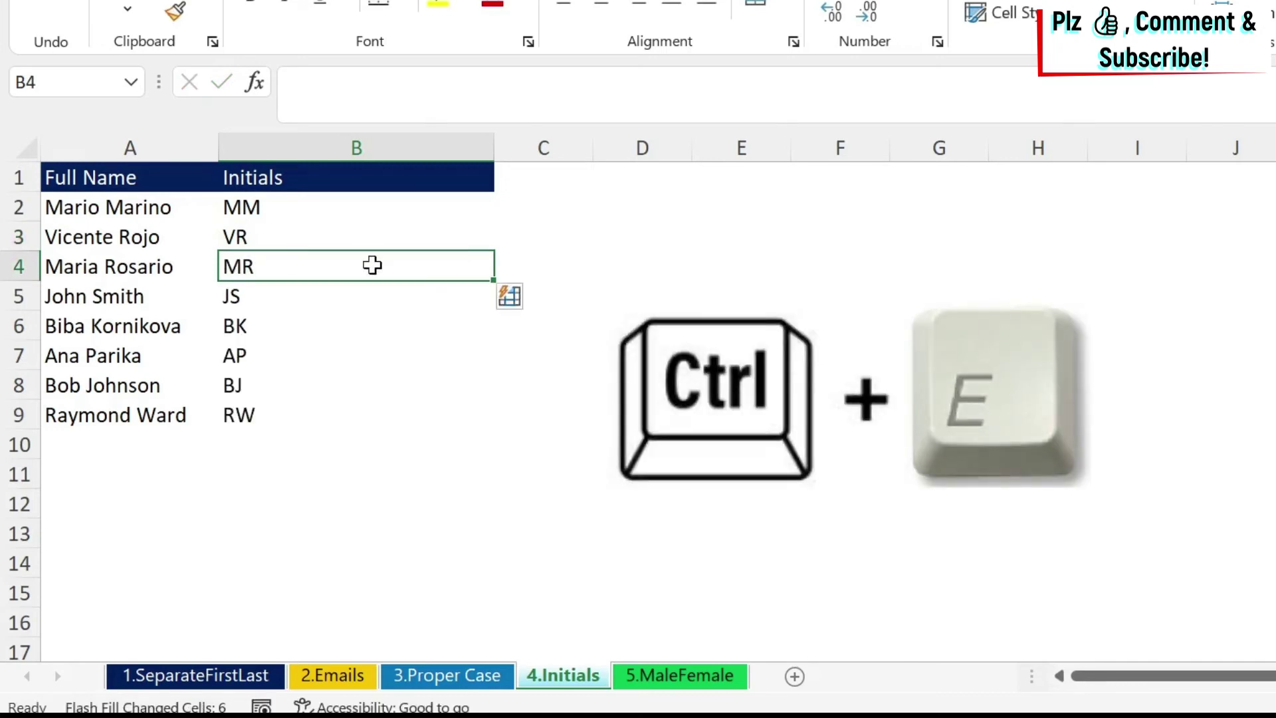
key(Down)
key(Down)
key(Down)
key(Down)
key(Down)
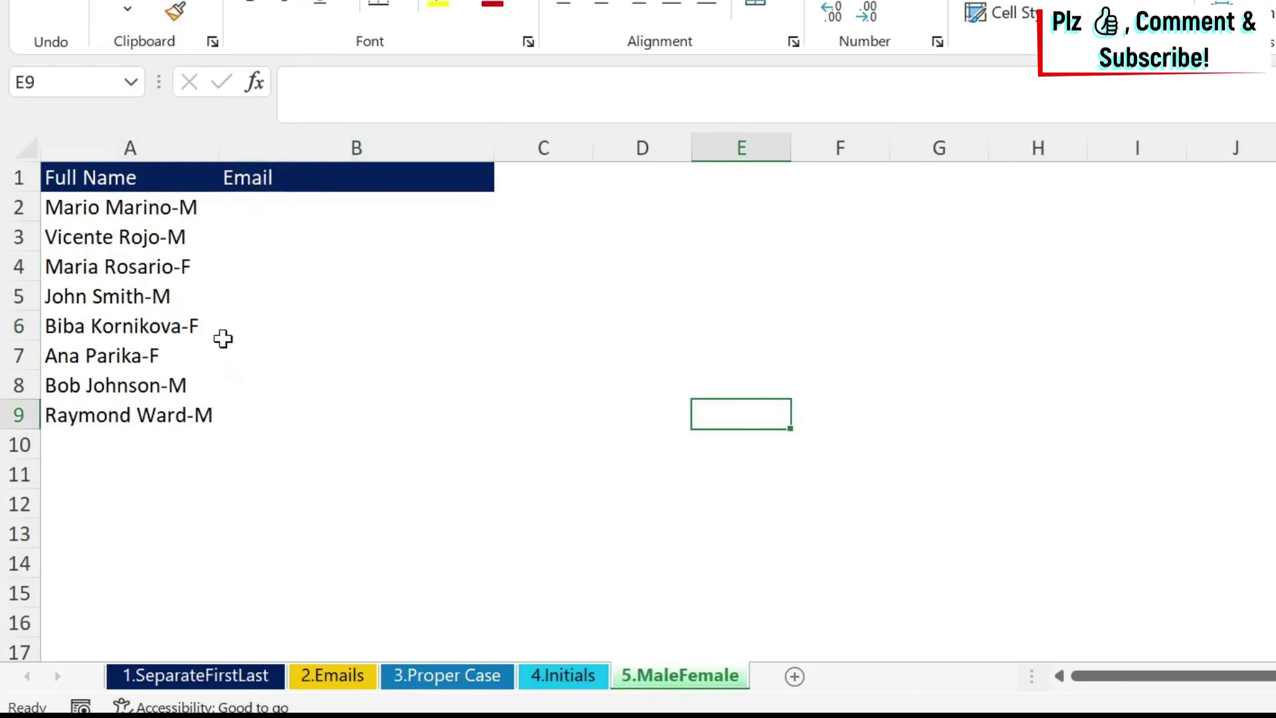
Enter M in B2, Flash Fill, then clear the wrong first-initial results in B3:B9.
click(372, 208)
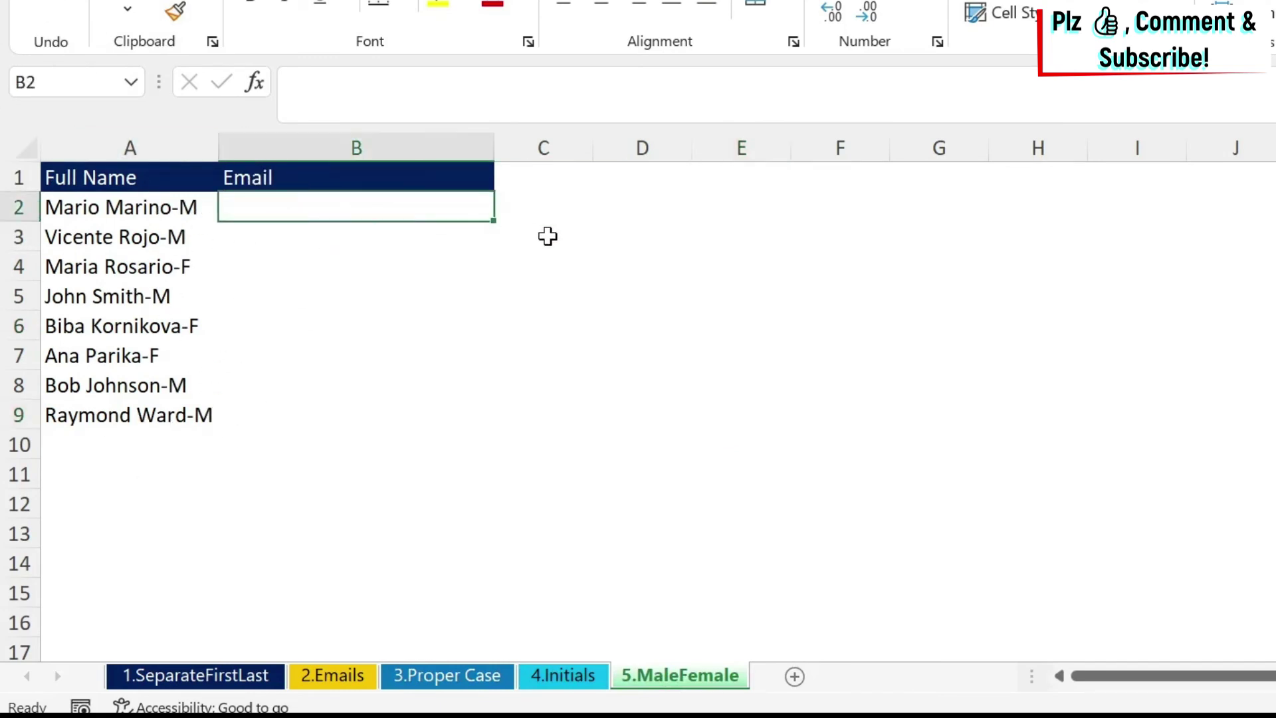
text(M)
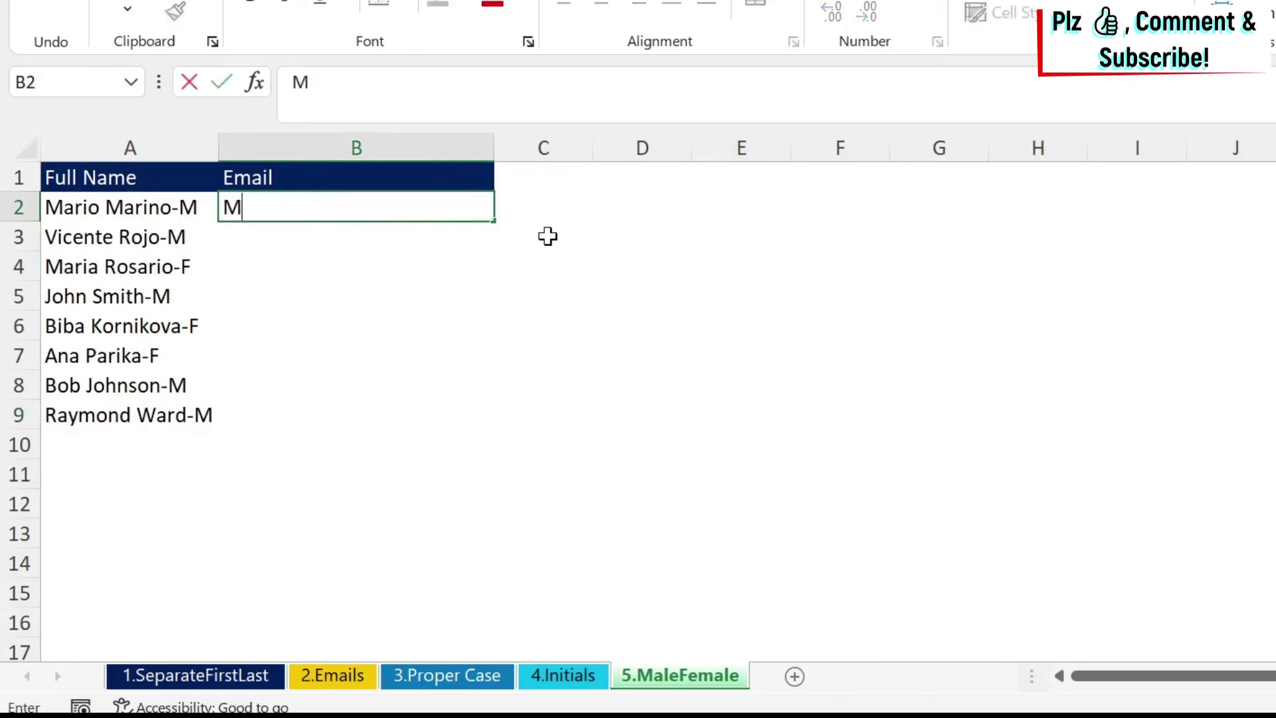
key(Return)
key(ctrl+e)
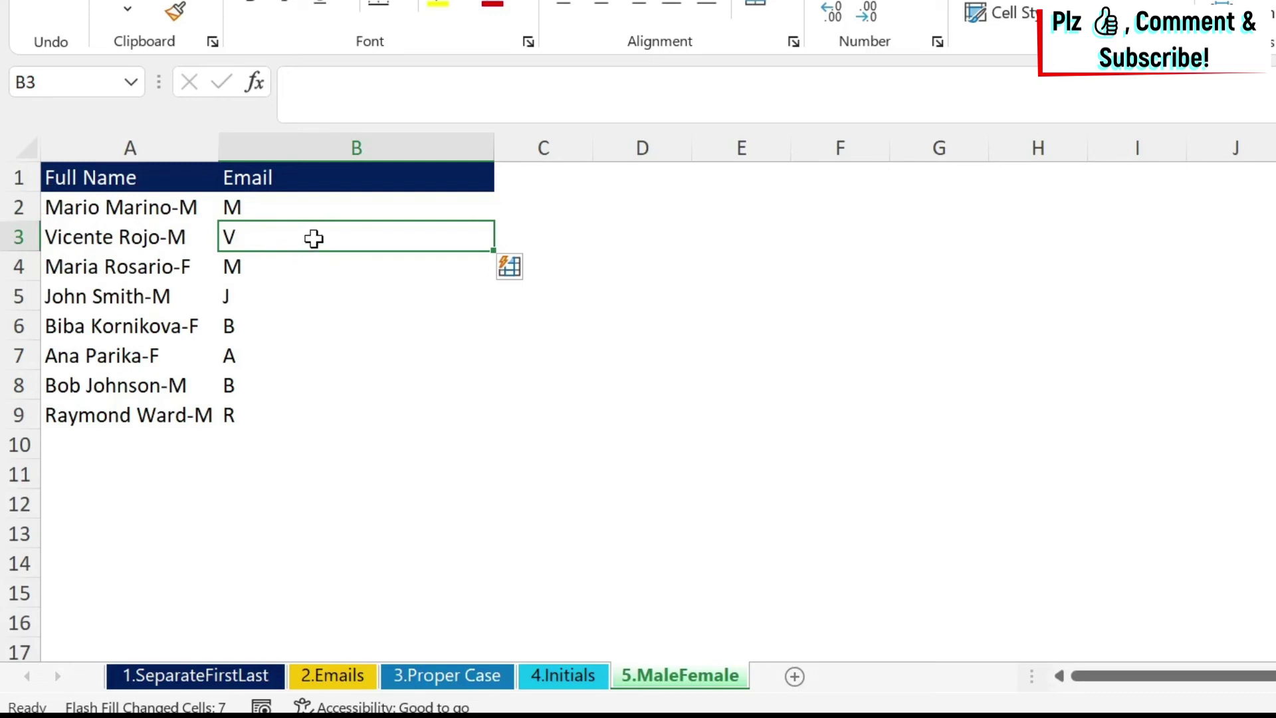
drag(313, 241, 308, 401)
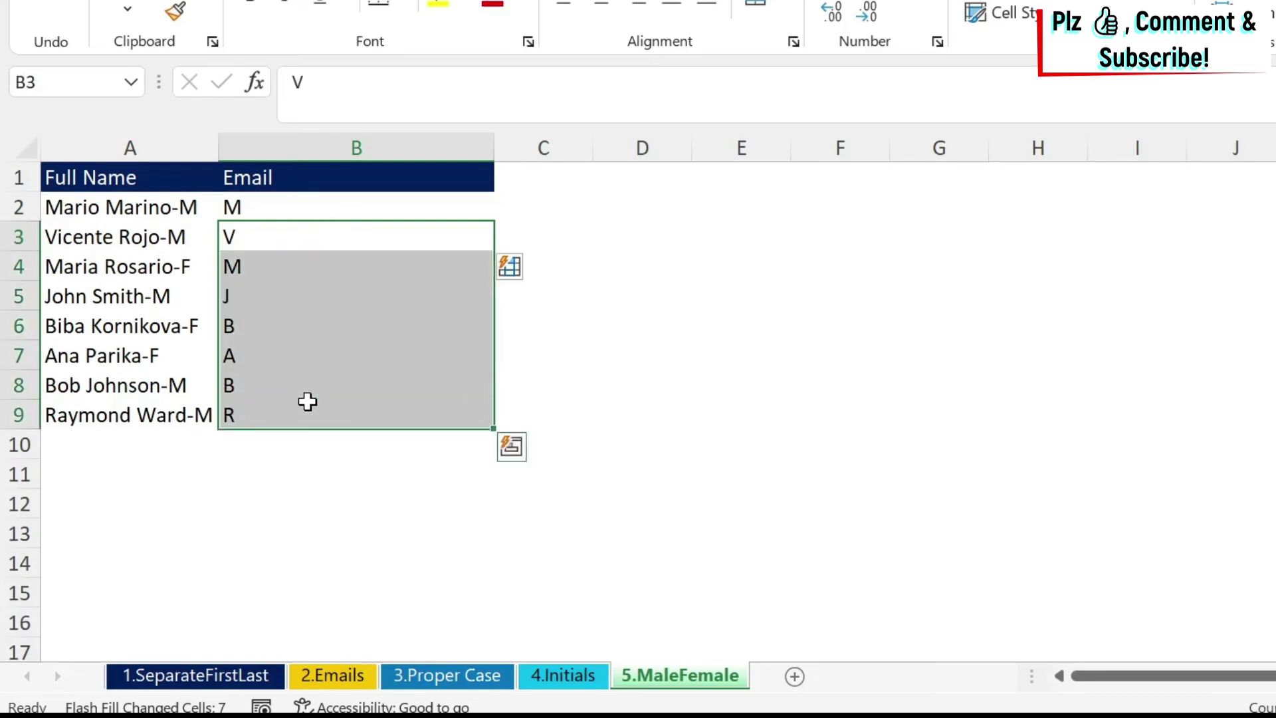
key(Delete)
Add a second M example in B3 and Flash Fill the remaining M/F codes.
key(Up)
key(Down)
text(M)
key(Return)
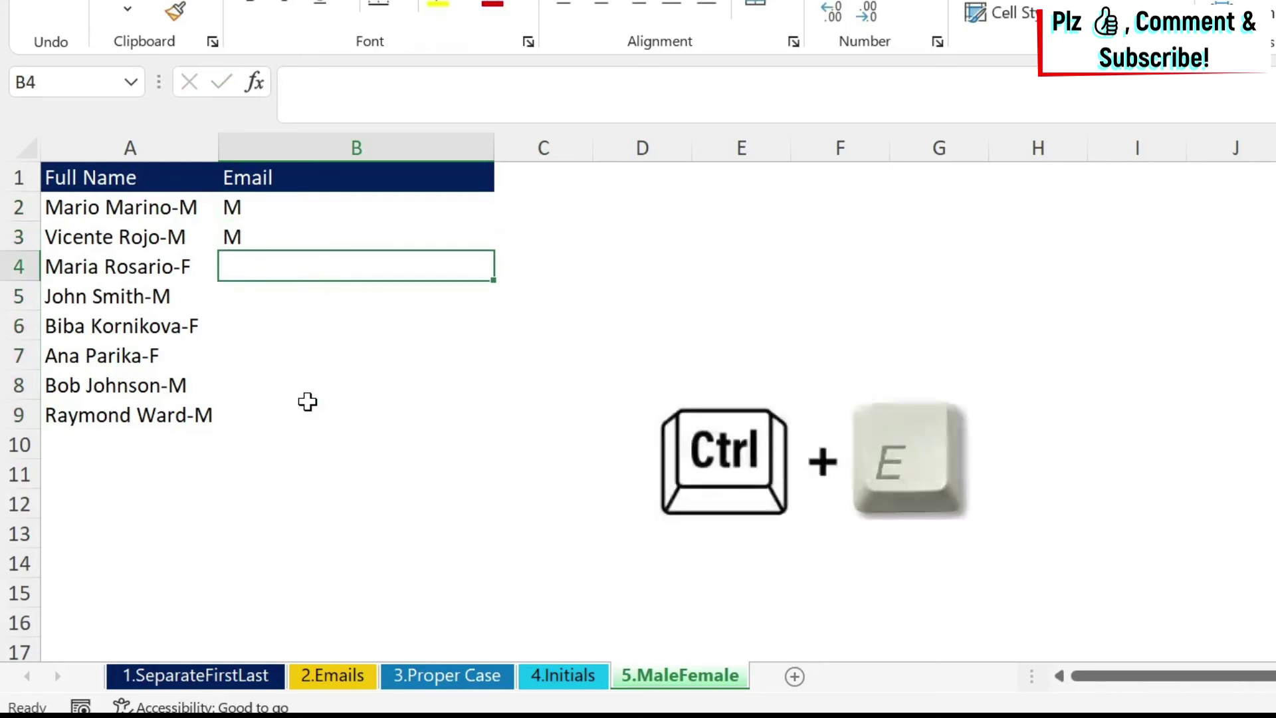
key(ctrl+e)
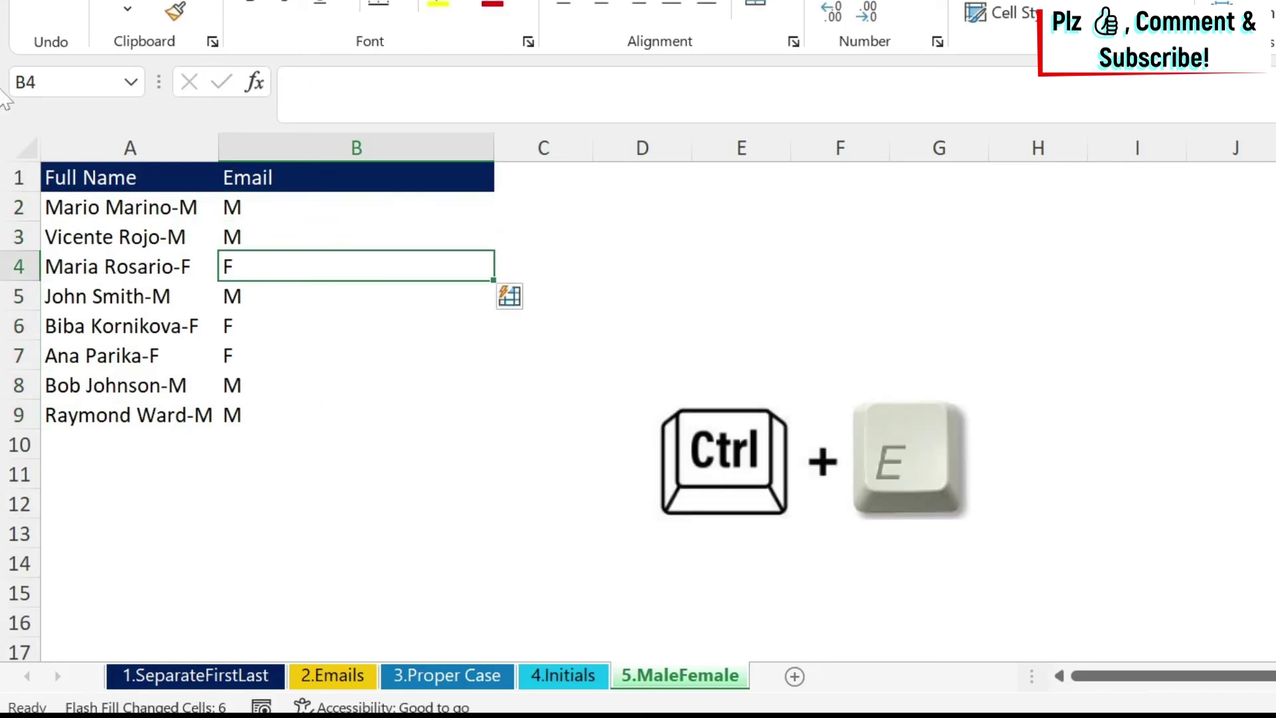